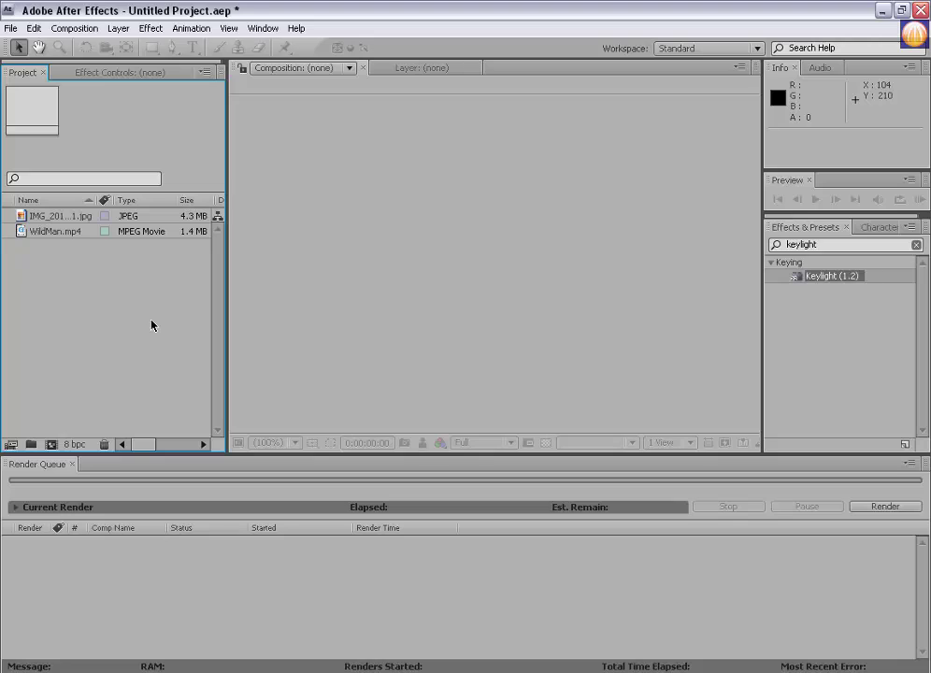
# Step: Preview the WildMan.mp4 clip in the Footage viewer, then build a WildMan composition from it
pyautogui.click(45, 231)
pyautogui.doubleClick(45, 232)
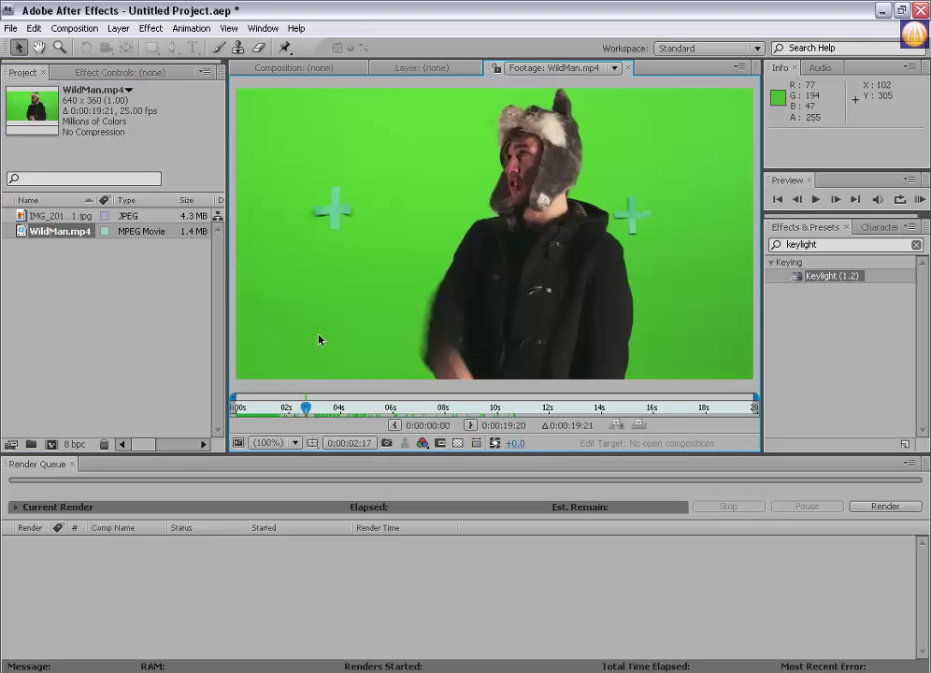
pyautogui.click(328, 408)
pyautogui.press('space')
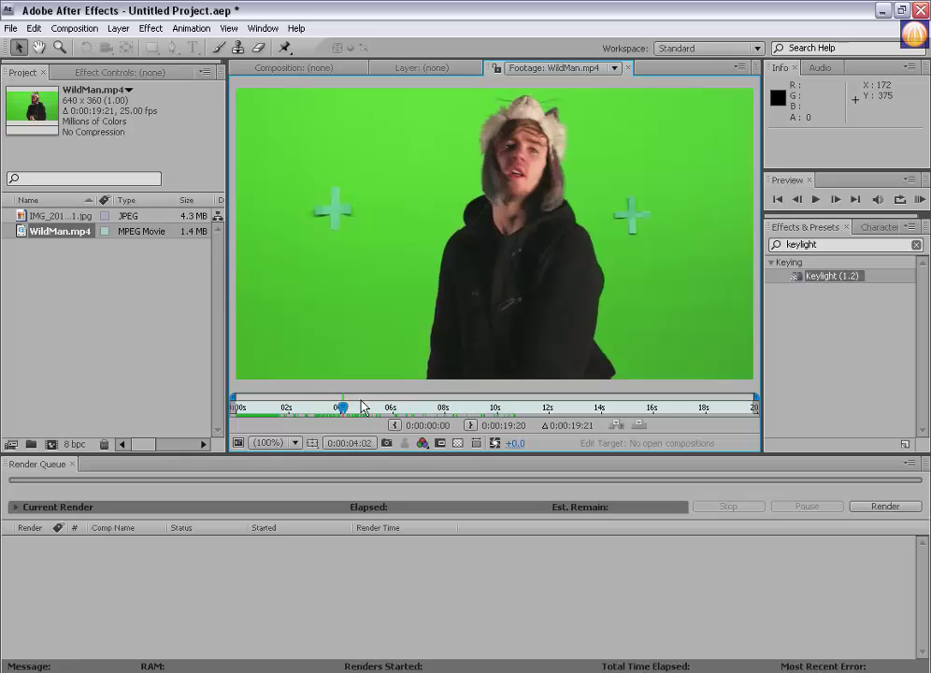
pyautogui.click(56, 235)
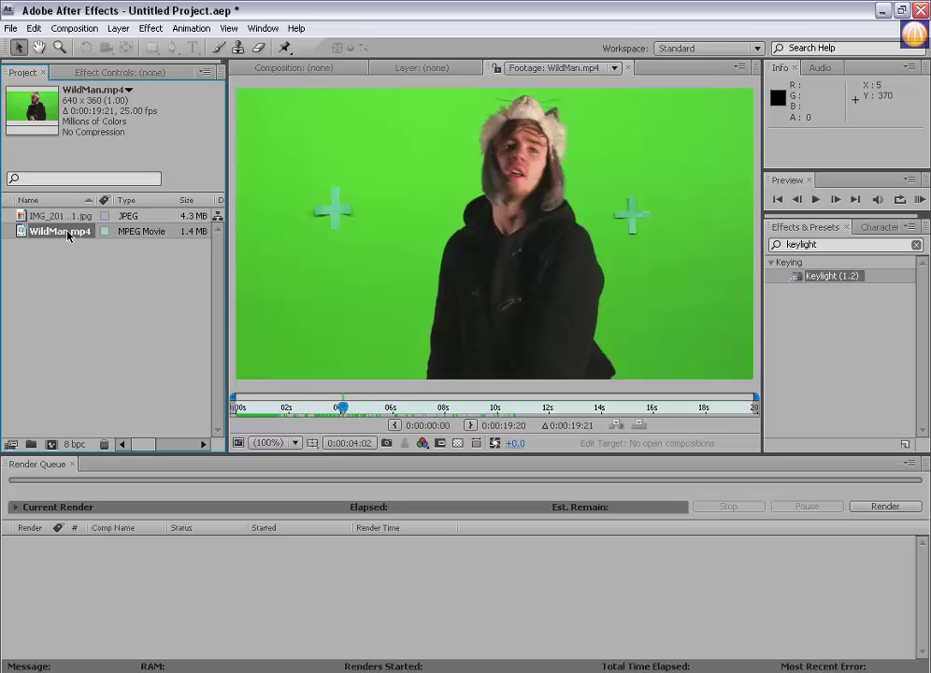
pyautogui.moveTo(68, 235); pyautogui.dragTo(51, 448)
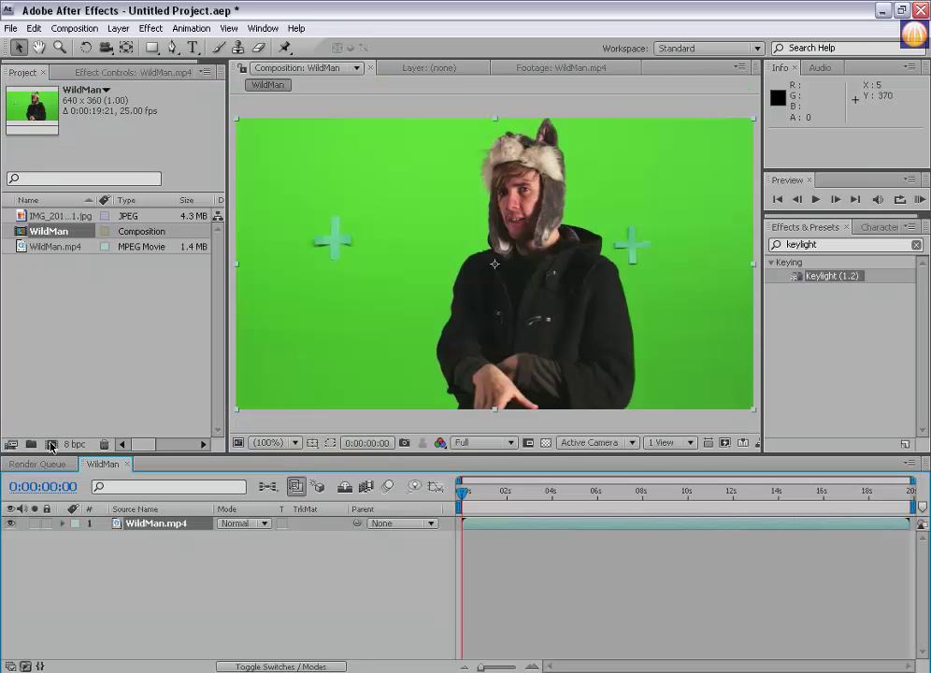
# Step: Select and deselect the WildMan.mp4 layer, then move the time indicator to 0:00:01:24
pyautogui.click(159, 560)
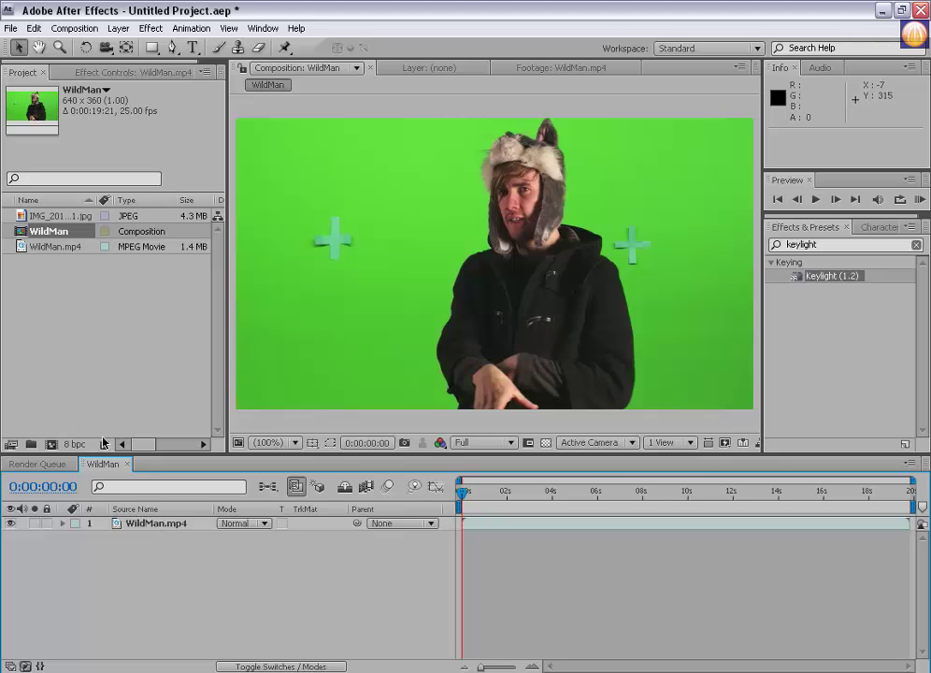
pyautogui.click(47, 246)
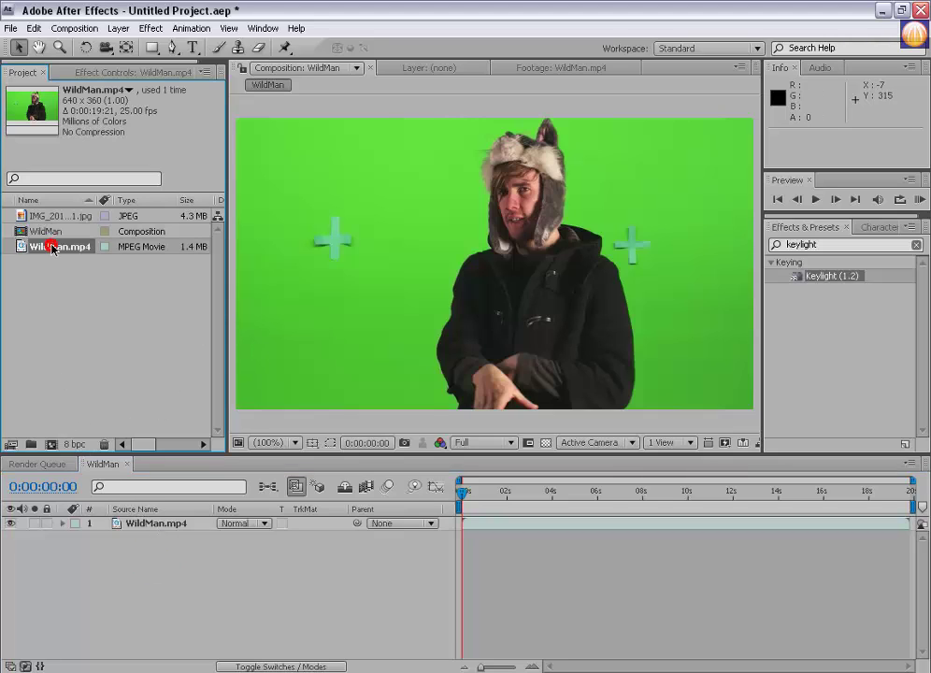
pyautogui.click(146, 524)
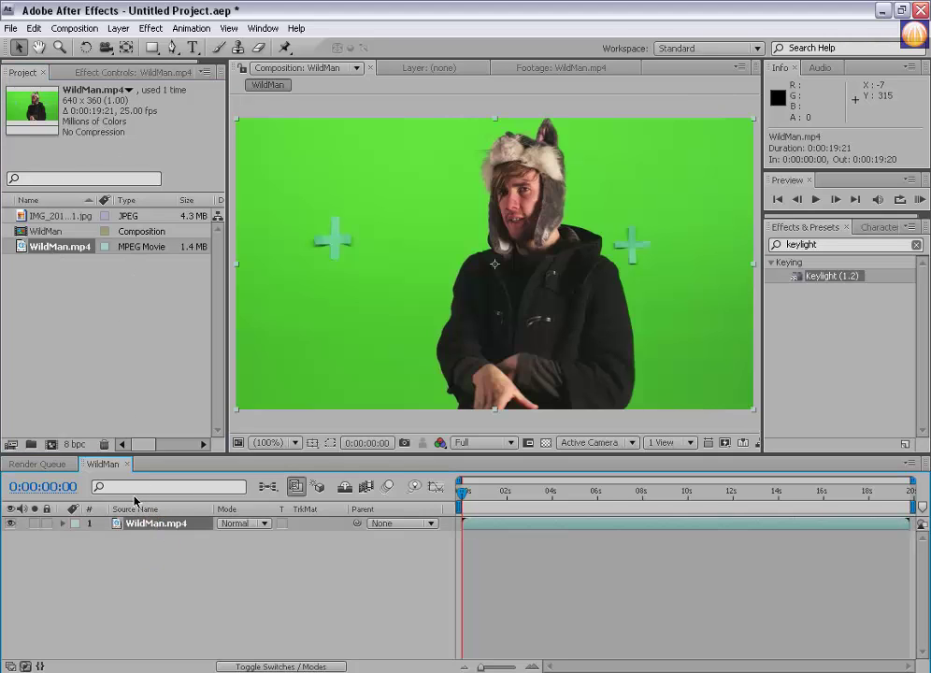
pyautogui.click(252, 580)
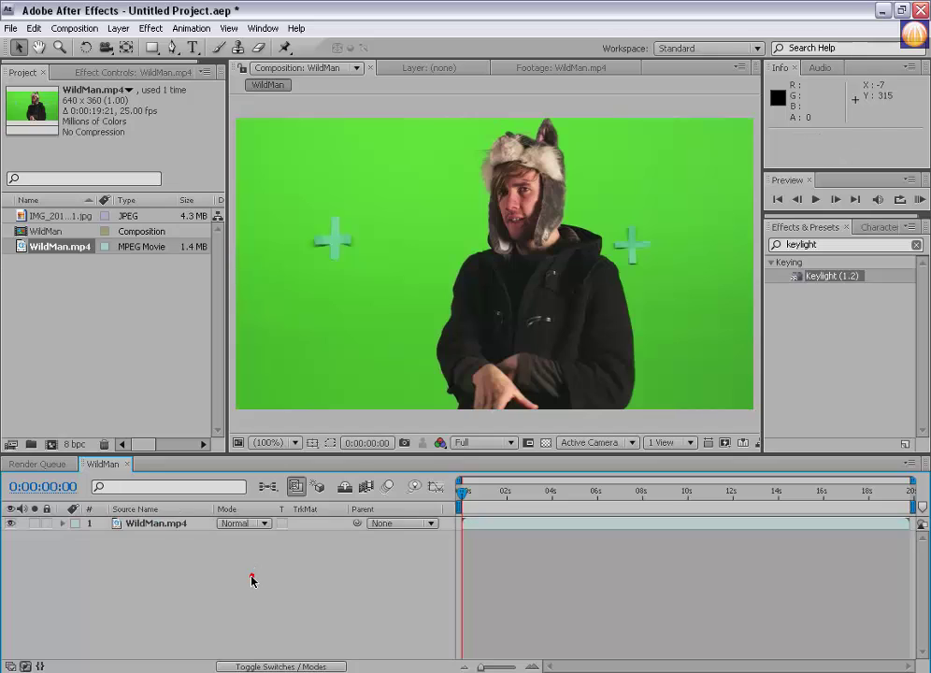
pyautogui.click(141, 526)
pyautogui.click(135, 569)
pyautogui.click(505, 491)
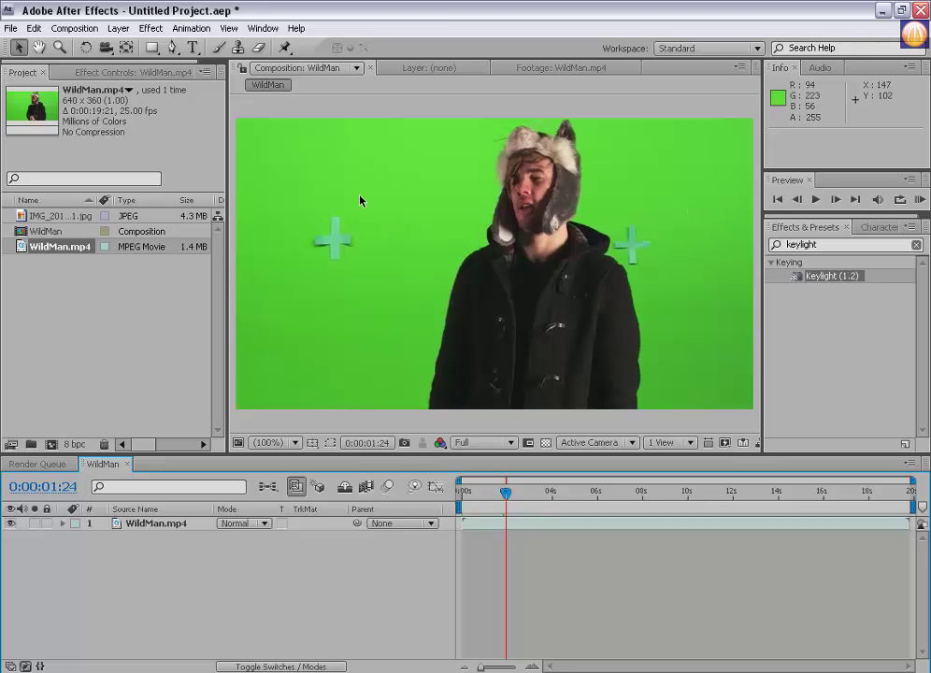
# Step: Search Effects & Presets for 'keyligh' and apply Keylight (1.2) to the WildMan clip
pyautogui.click(830, 242)
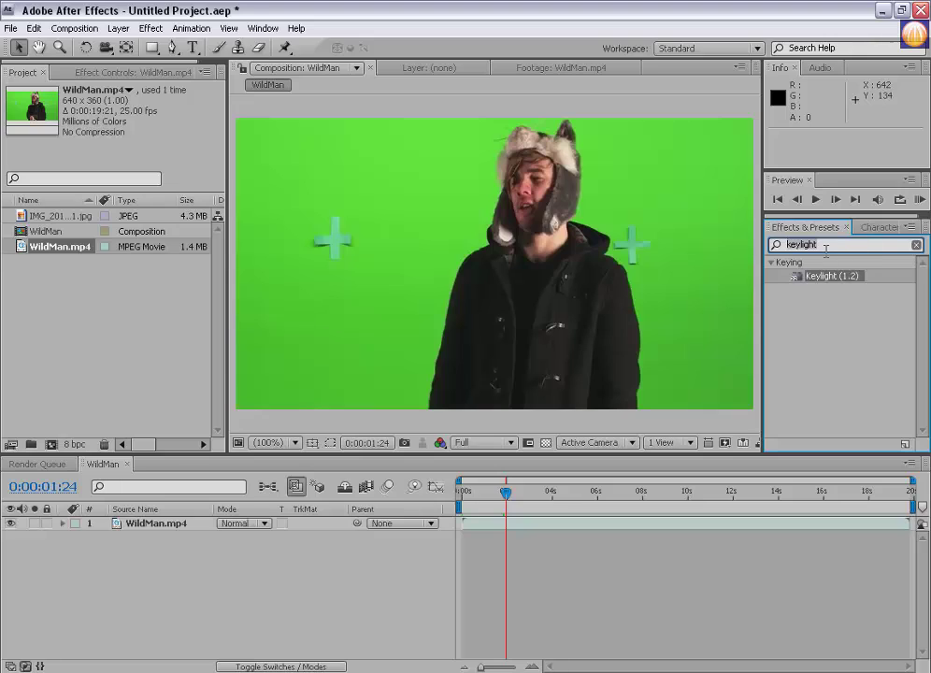
pyautogui.press('BackSpace')
pyautogui.write('ke')
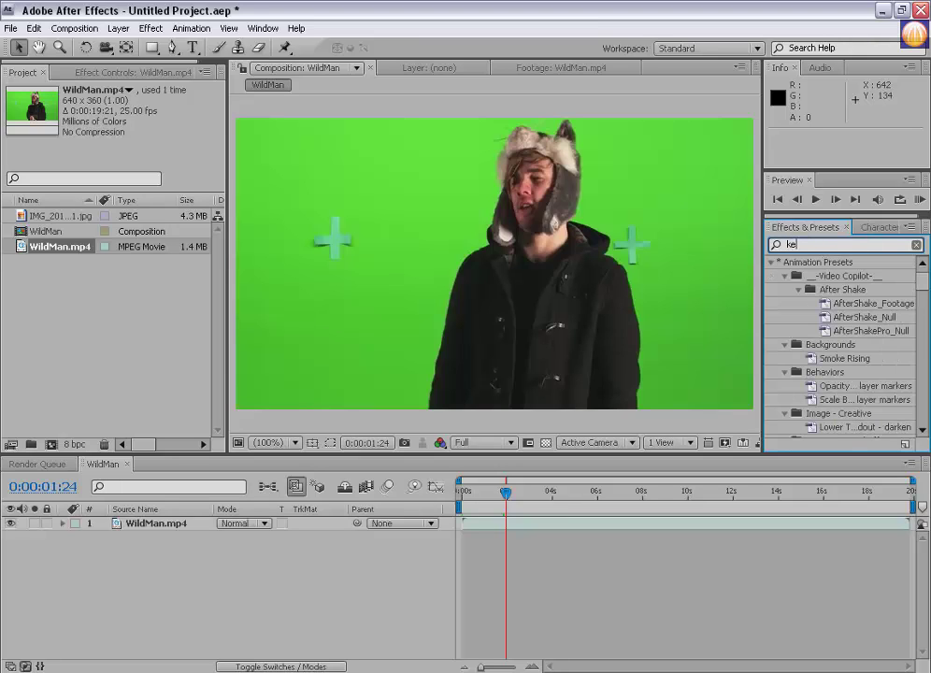
pyautogui.write('yli')
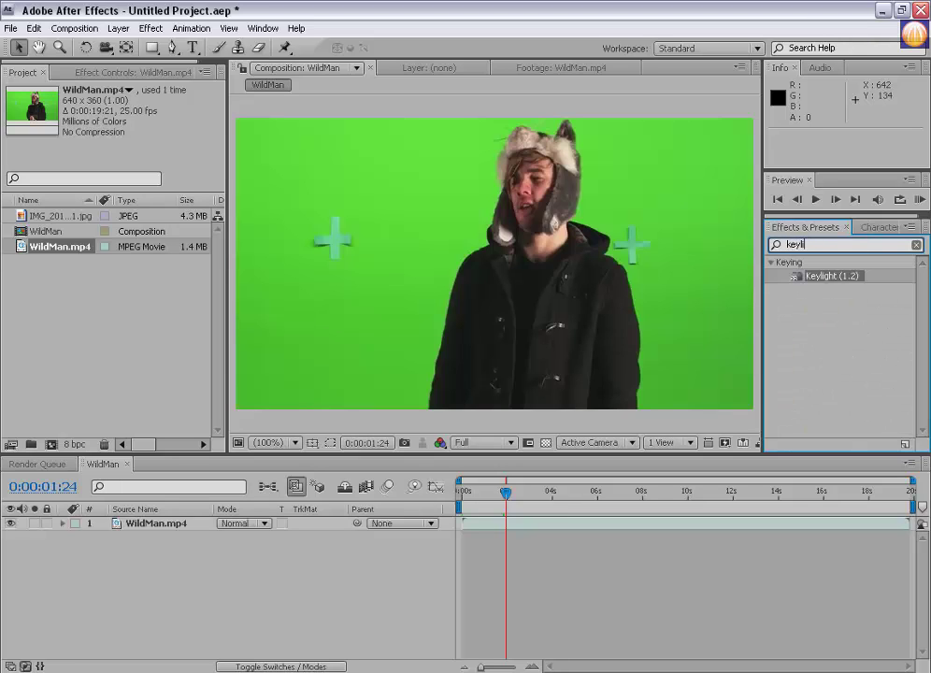
pyautogui.write('gh')
pyautogui.moveTo(835, 280); pyautogui.dragTo(519, 301)
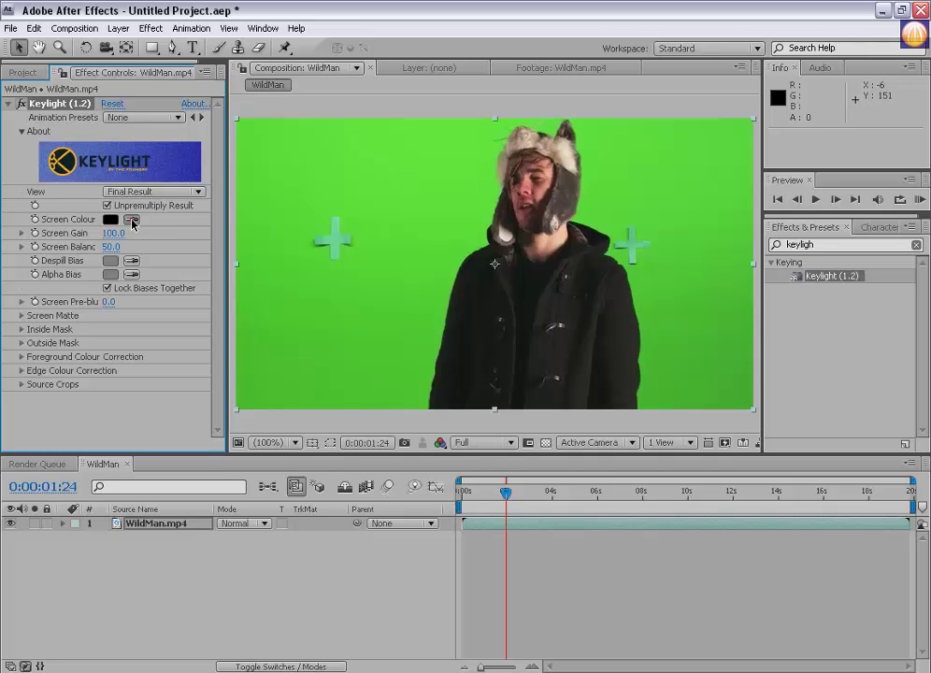
# Step: Sample the green backdrop as Keylight's Screen Colour and turn on the transparency grid
pyautogui.click(135, 218)
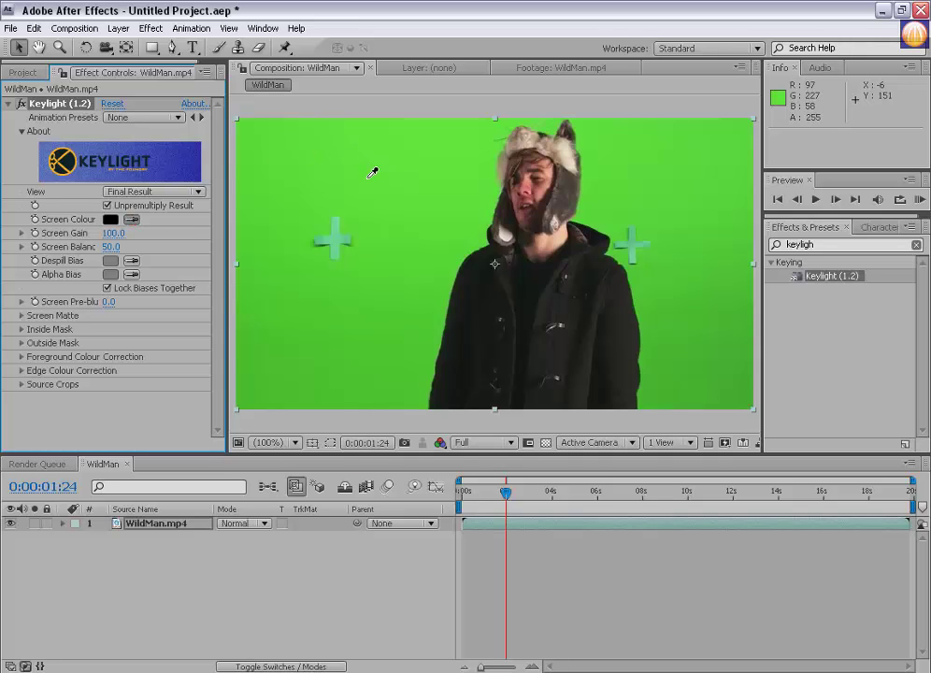
pyautogui.click(367, 177)
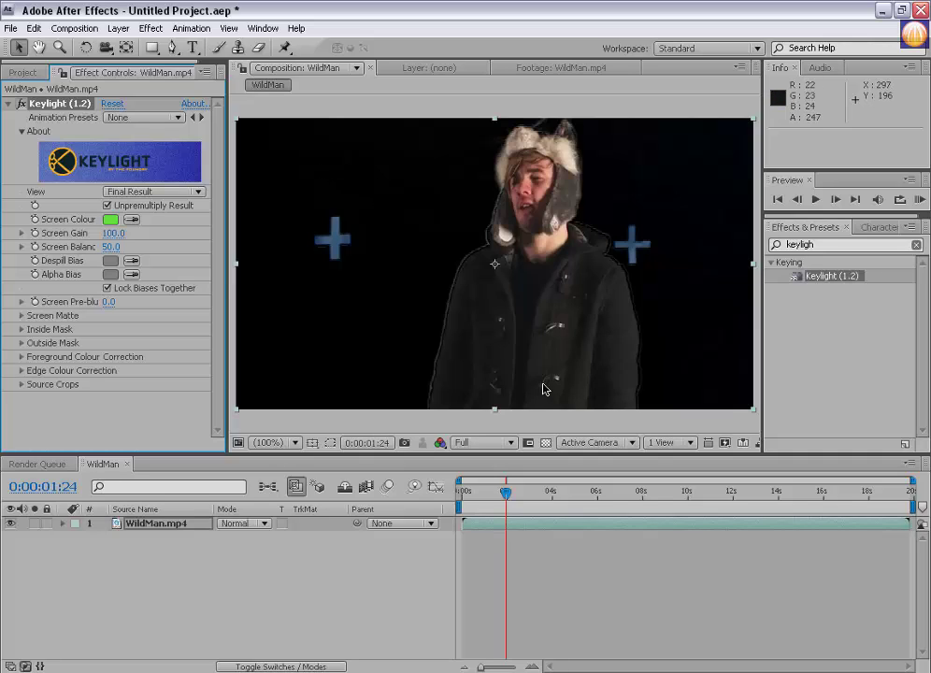
pyautogui.click(546, 443)
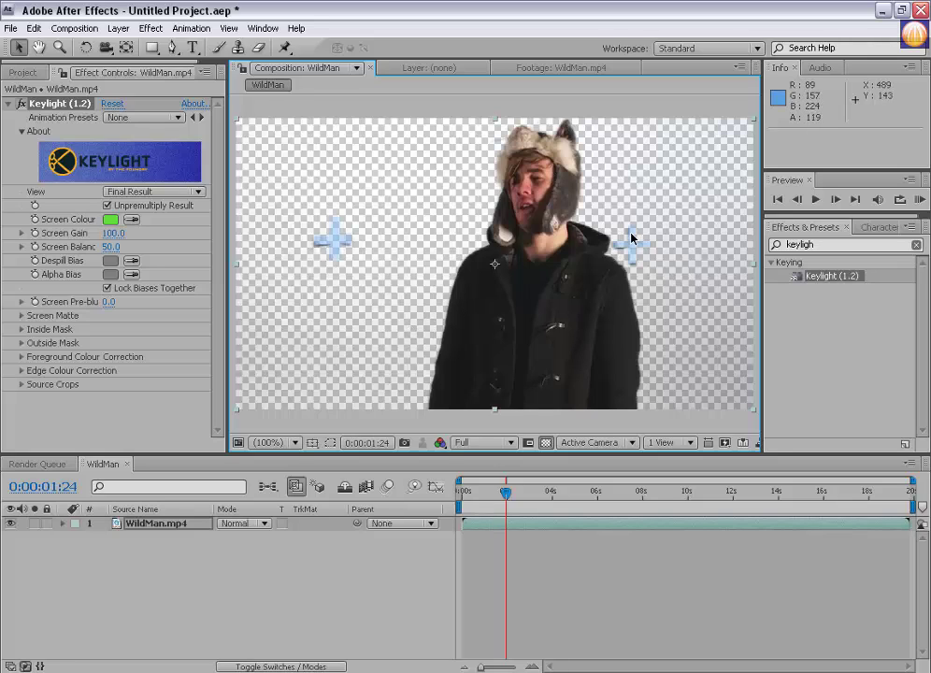
pyautogui.click(22, 72)
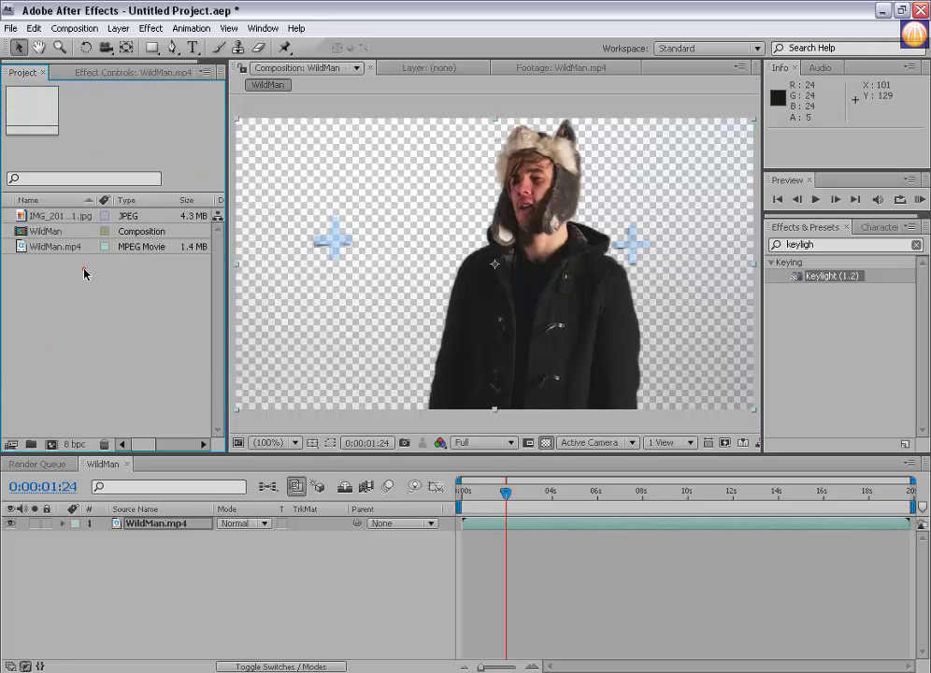
# Step: Add the field photo beneath WildMan.mp4, set preview resolution to Half and scale it to 40%
pyautogui.moveTo(64, 221); pyautogui.dragTo(207, 554)
pyautogui.press('s')
pyautogui.scroll(-2, 250, 370)
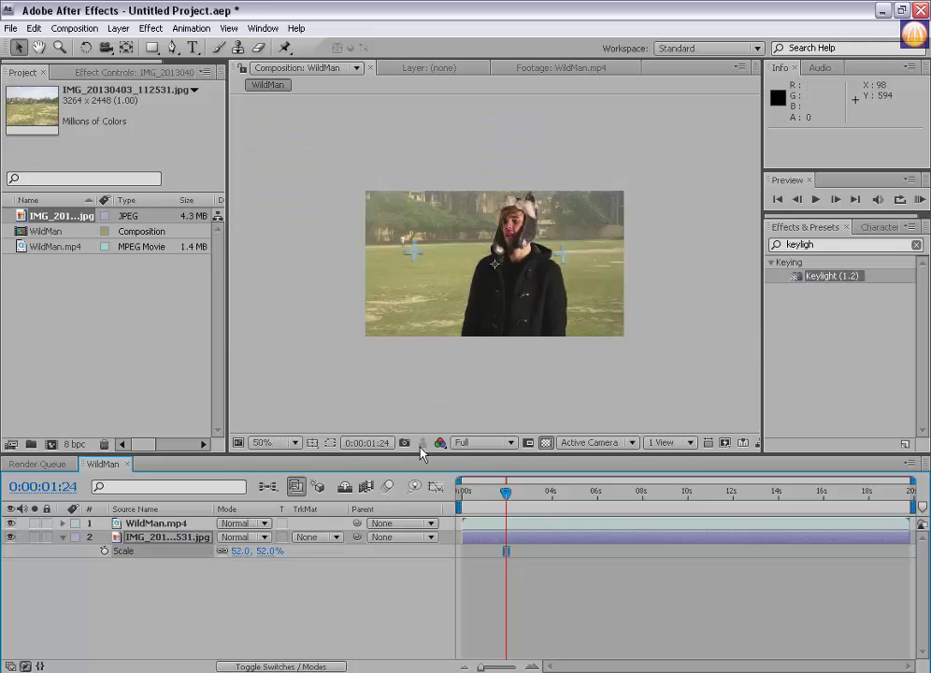
pyautogui.click(483, 443)
pyautogui.click(474, 497)
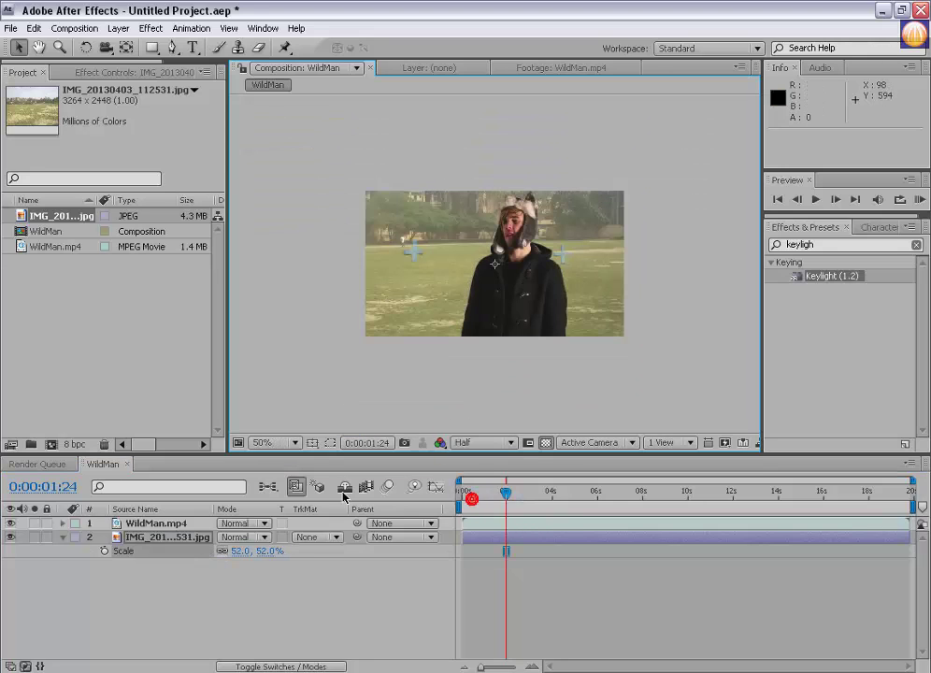
pyautogui.click(239, 551)
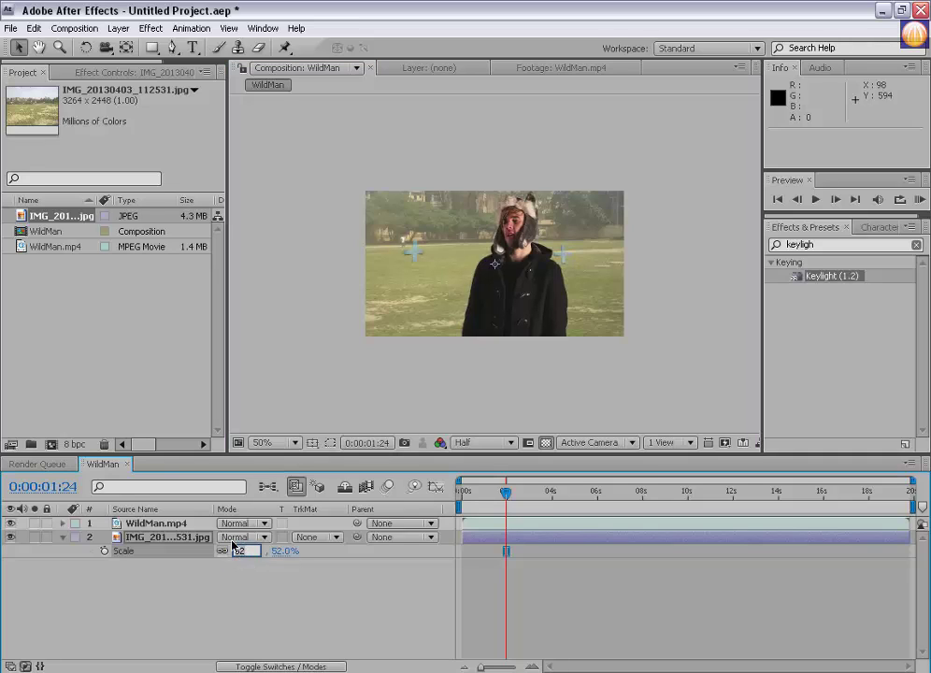
pyautogui.write('40')
pyautogui.press('Return')
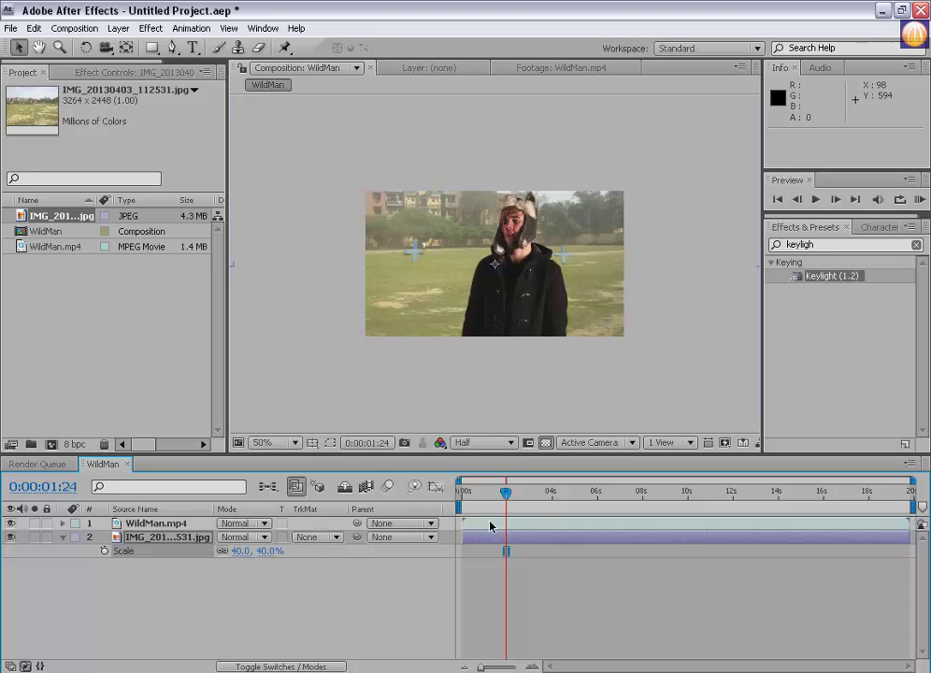
# Step: Move to 0:00:01:04 and set viewer magnification to Fit up to 100%
pyautogui.click(486, 492)
pyautogui.press('/')
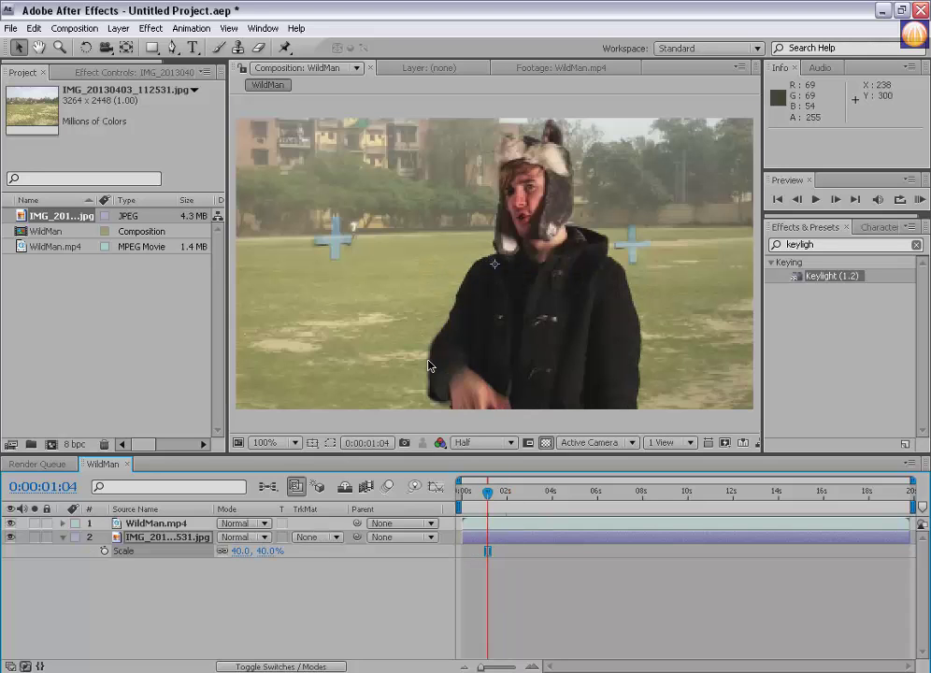
pyautogui.click(278, 447)
pyautogui.click(285, 475)
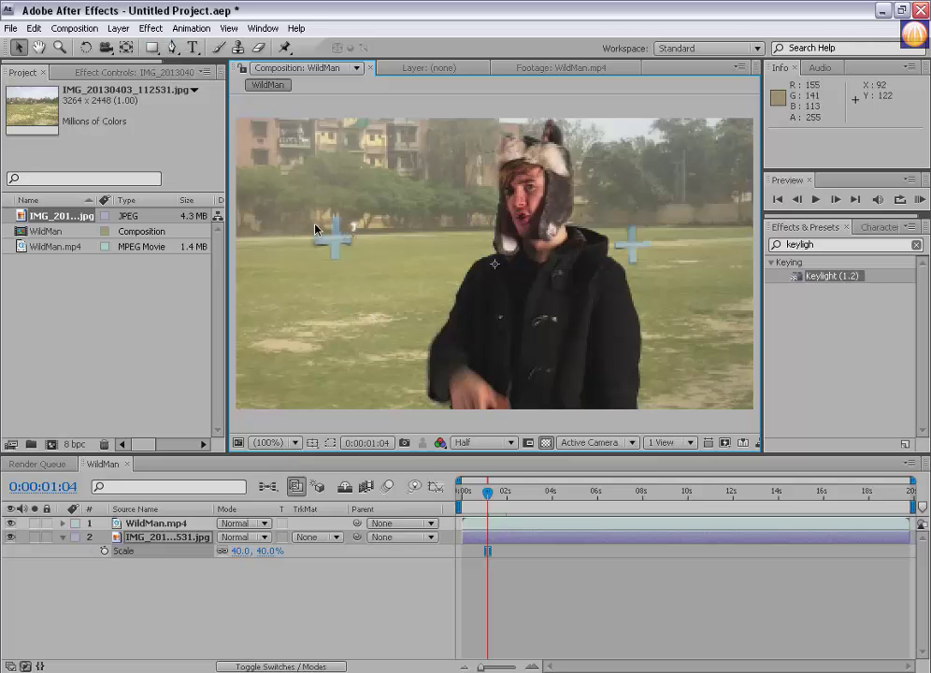
# Step: Turn Keylight off and back on for WildMan.mp4 to compare against the raw green screen
pyautogui.click(154, 523)
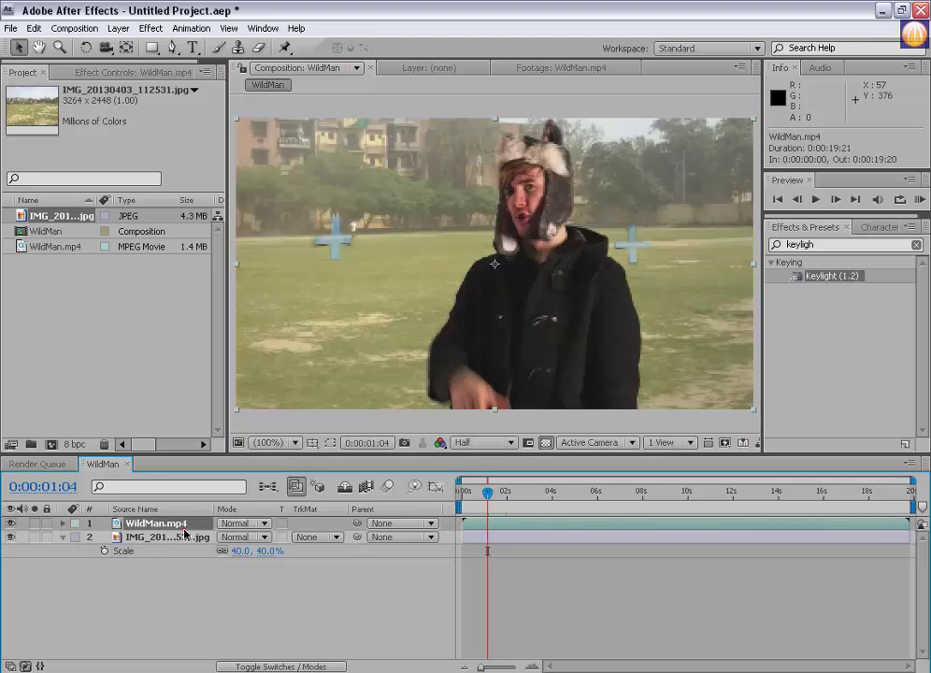
pyautogui.click(75, 68)
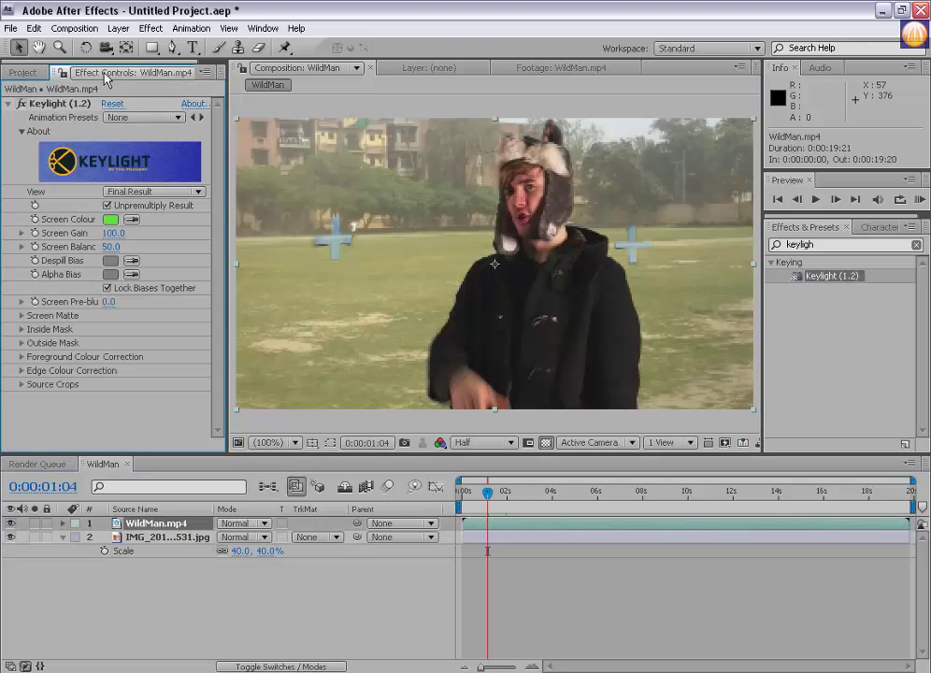
pyautogui.click(22, 104)
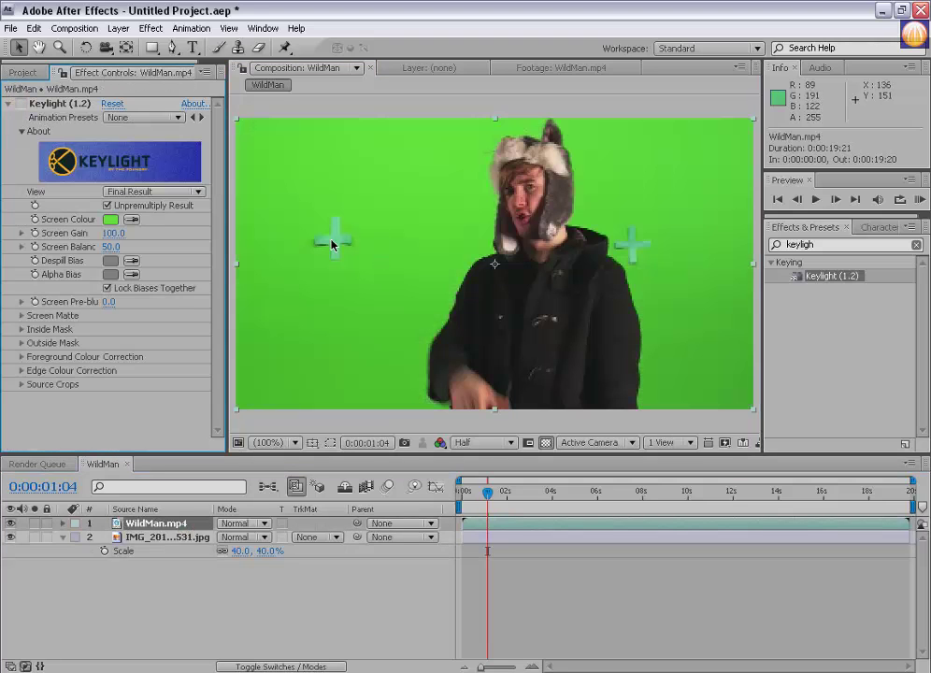
pyautogui.click(28, 105)
pyautogui.click(21, 104)
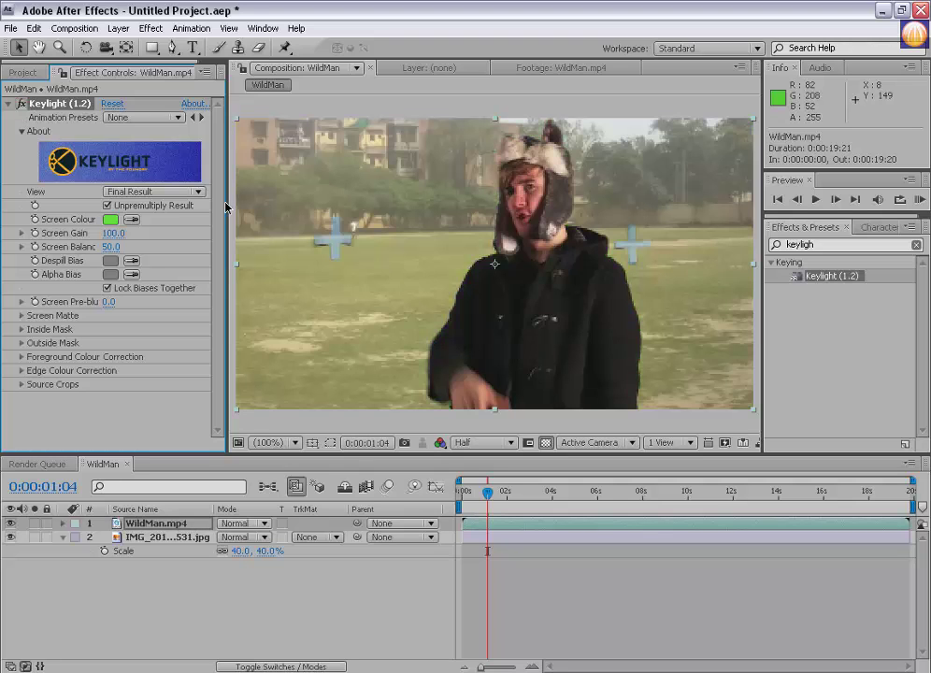
# Step: Reselect WildMan.mp4, collapse its Keylight settings and pick the Rectangle mask tool
pyautogui.click(185, 538)
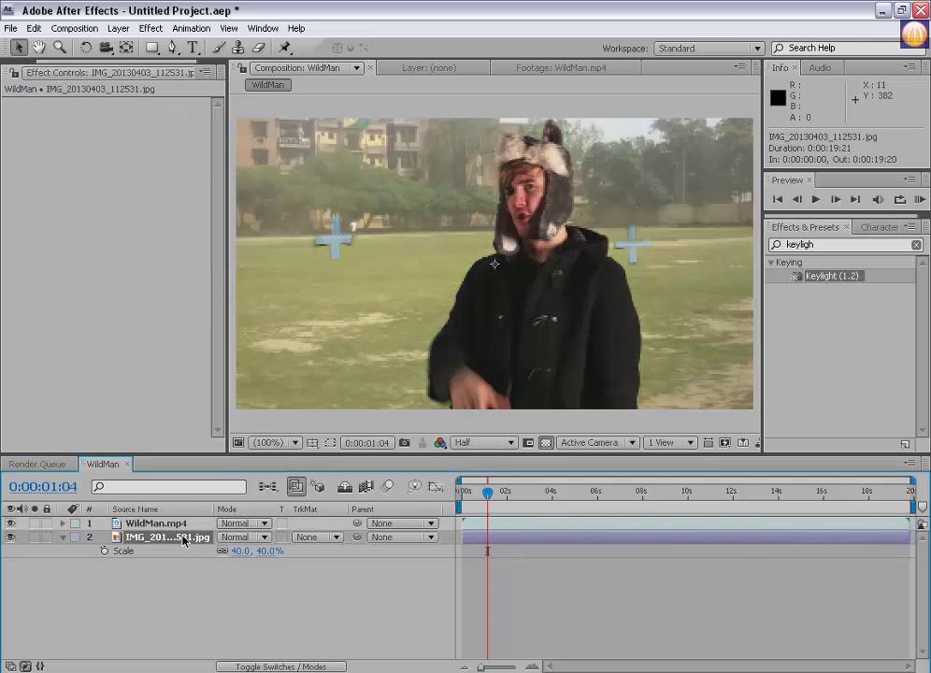
pyautogui.click(164, 523)
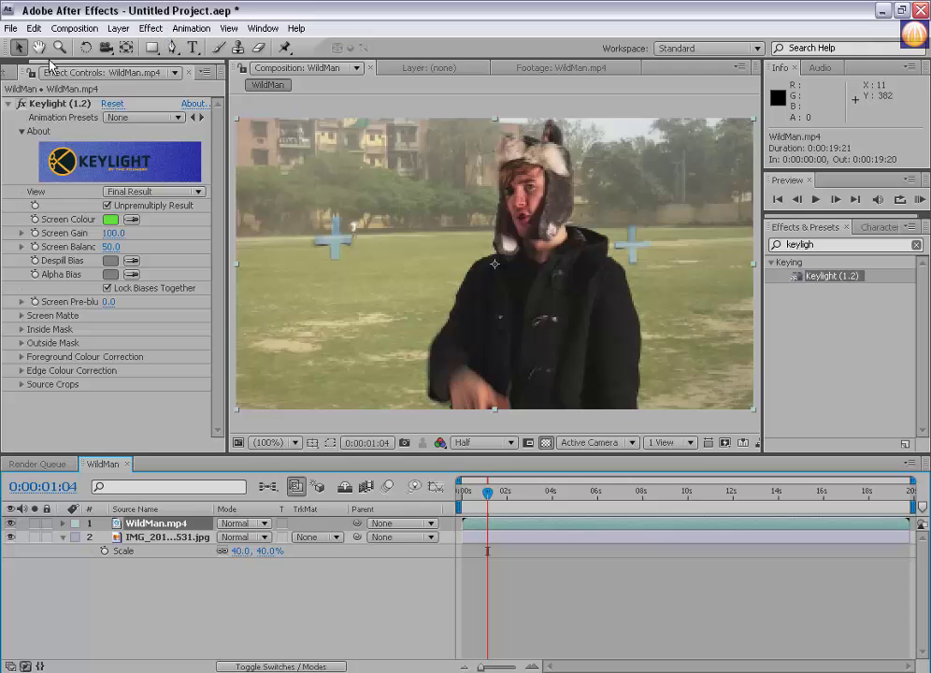
pyautogui.click(7, 106)
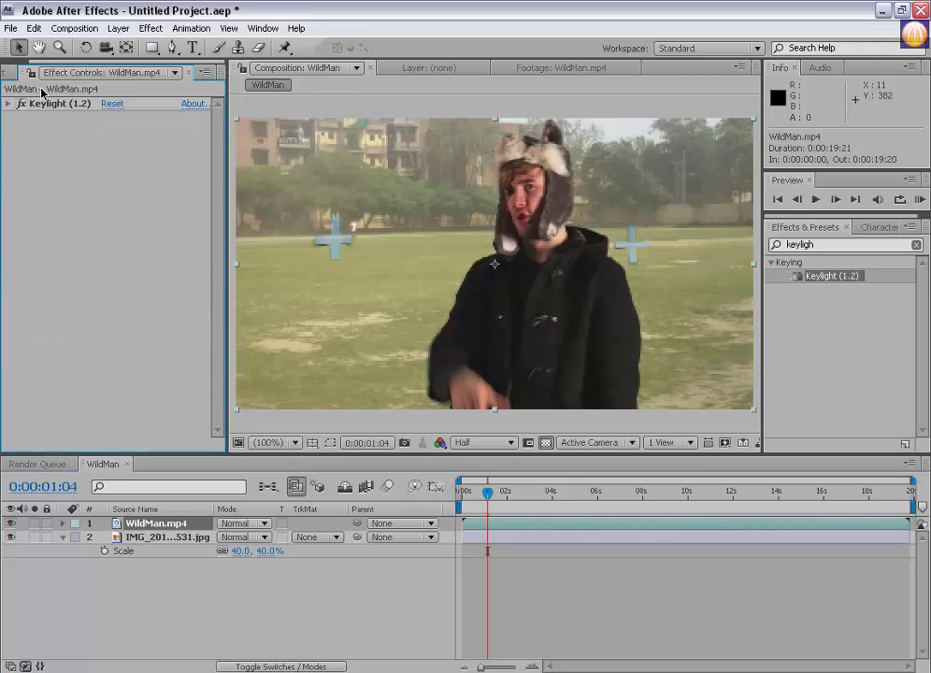
pyautogui.click(153, 48)
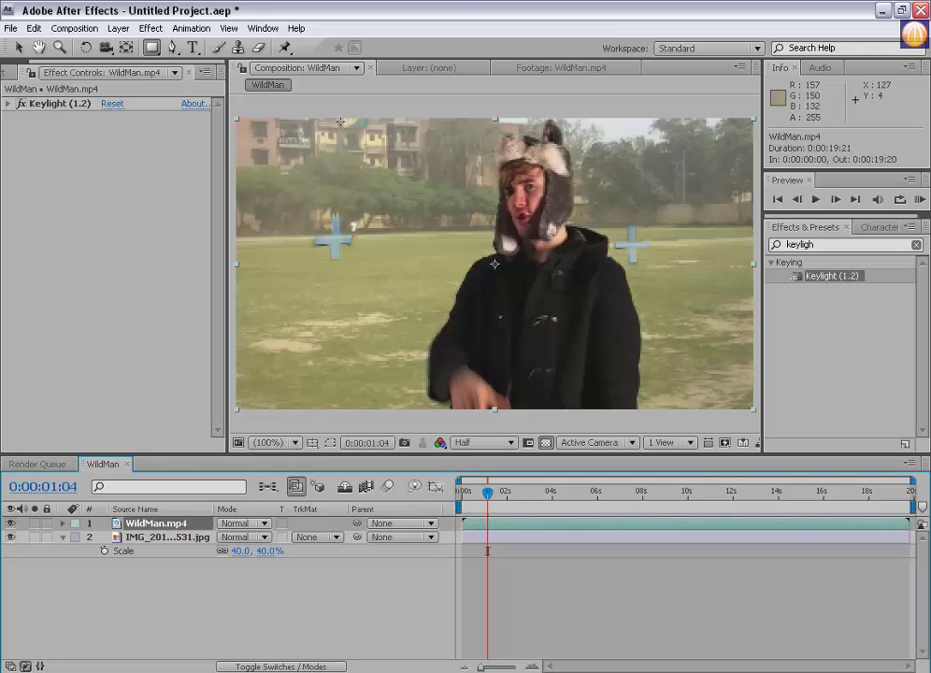
# Step: Draw rectangle masks over the left and right tracking crosses, both set to Subtract
pyautogui.moveTo(303, 195); pyautogui.dragTo(363, 278)
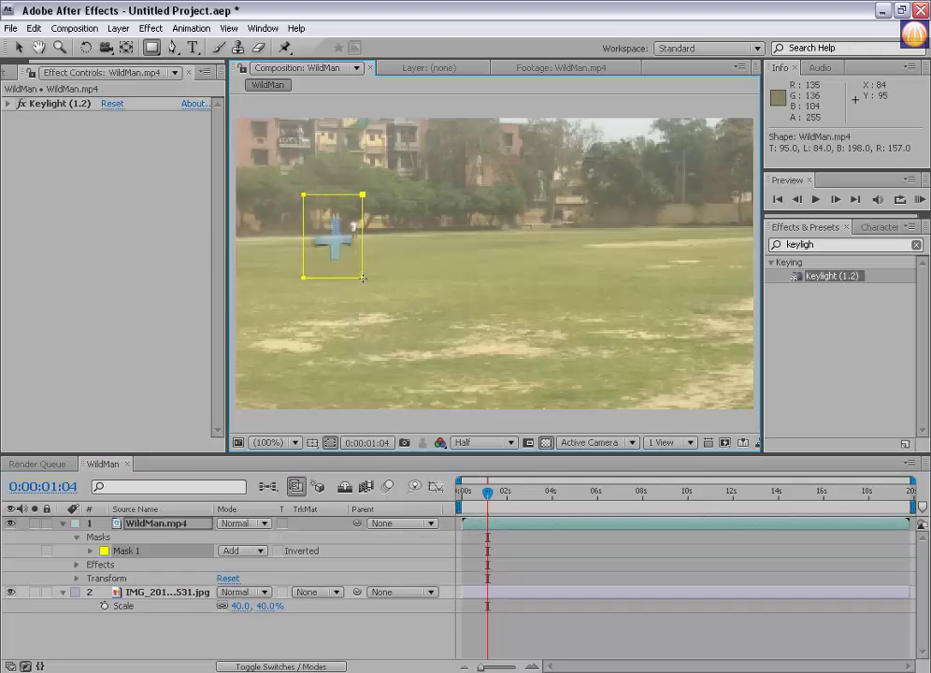
pyautogui.click(248, 551)
pyautogui.click(249, 564)
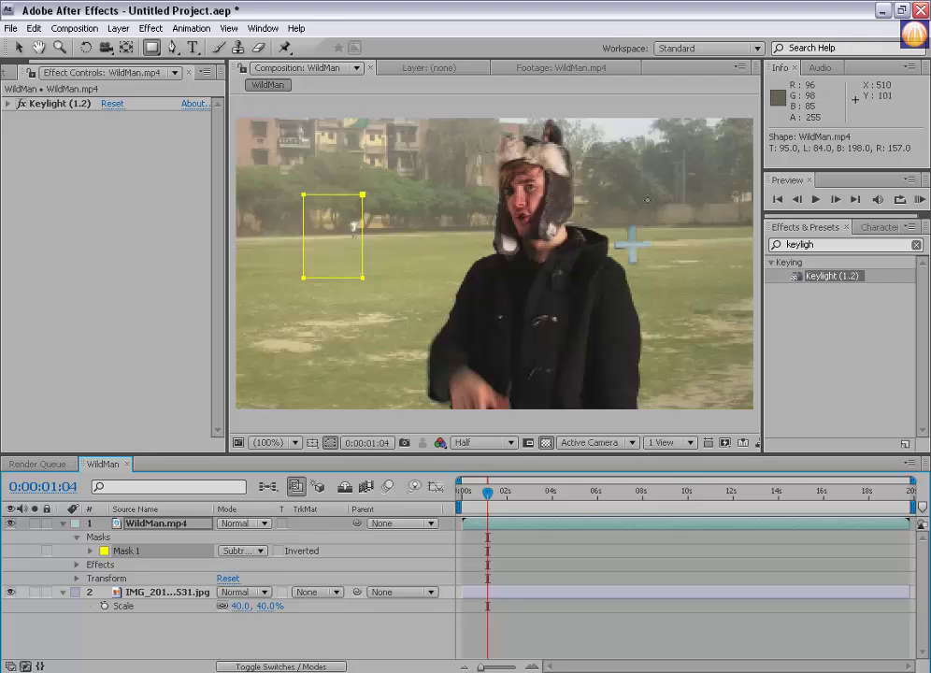
pyautogui.moveTo(610, 216); pyautogui.dragTo(658, 266)
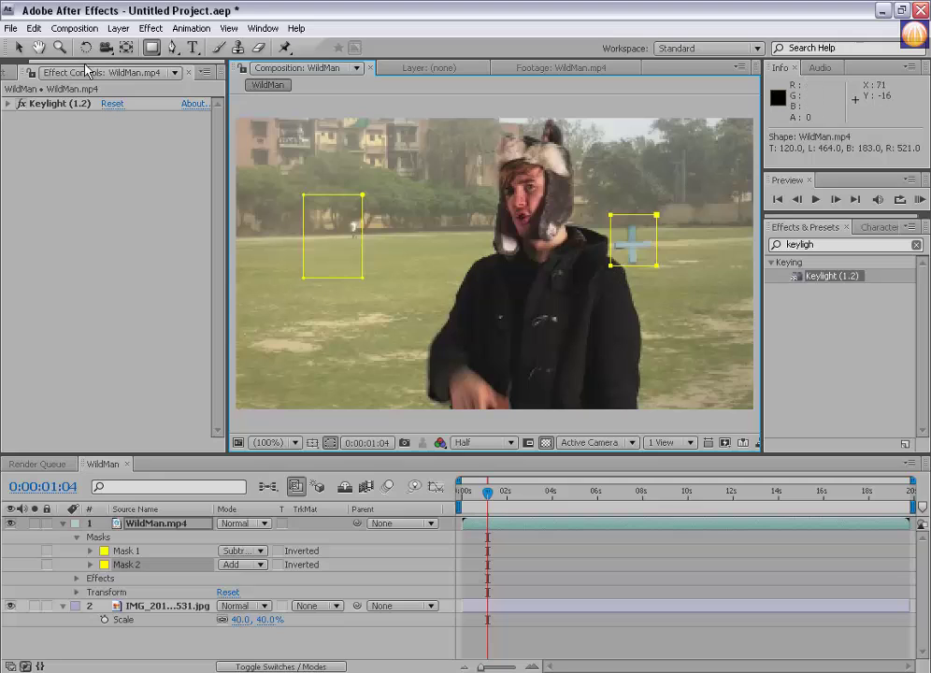
pyautogui.press('v')
pyautogui.moveTo(610, 269); pyautogui.dragTo(617, 265)
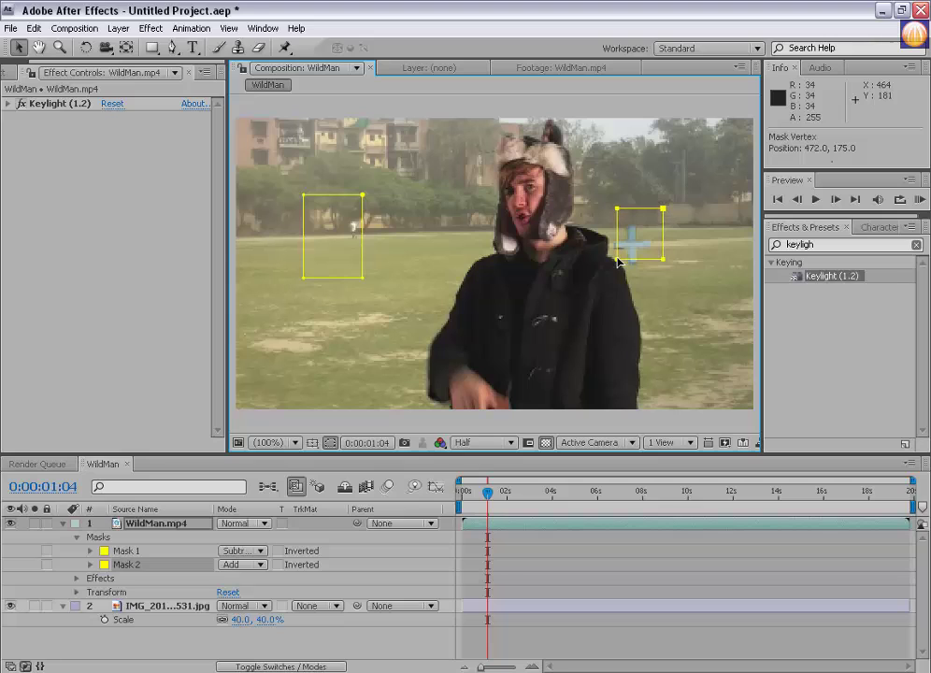
pyautogui.click(251, 564)
pyautogui.click(241, 575)
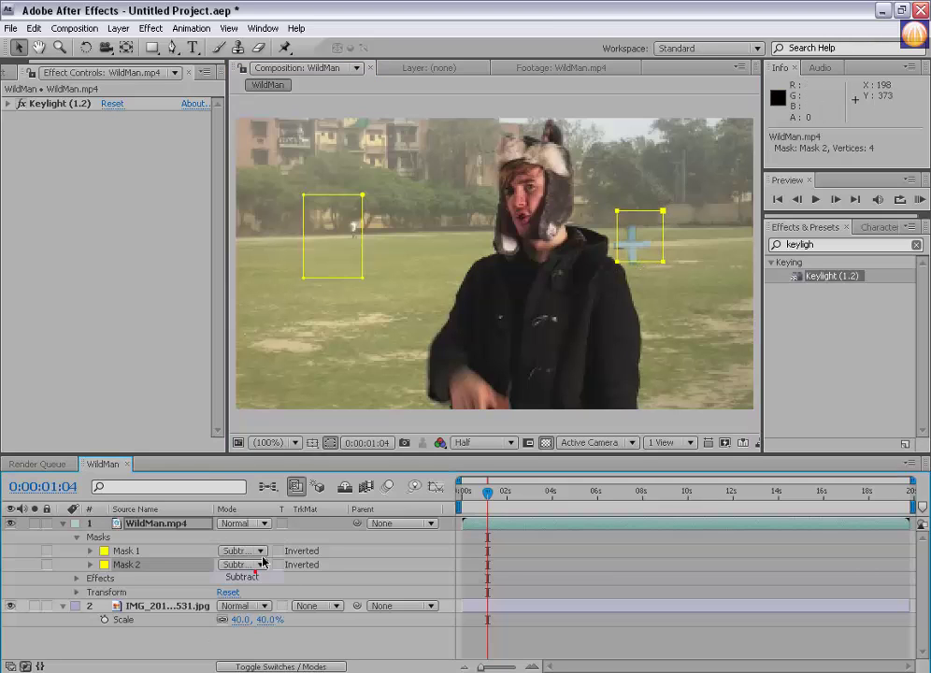
pyautogui.click(213, 645)
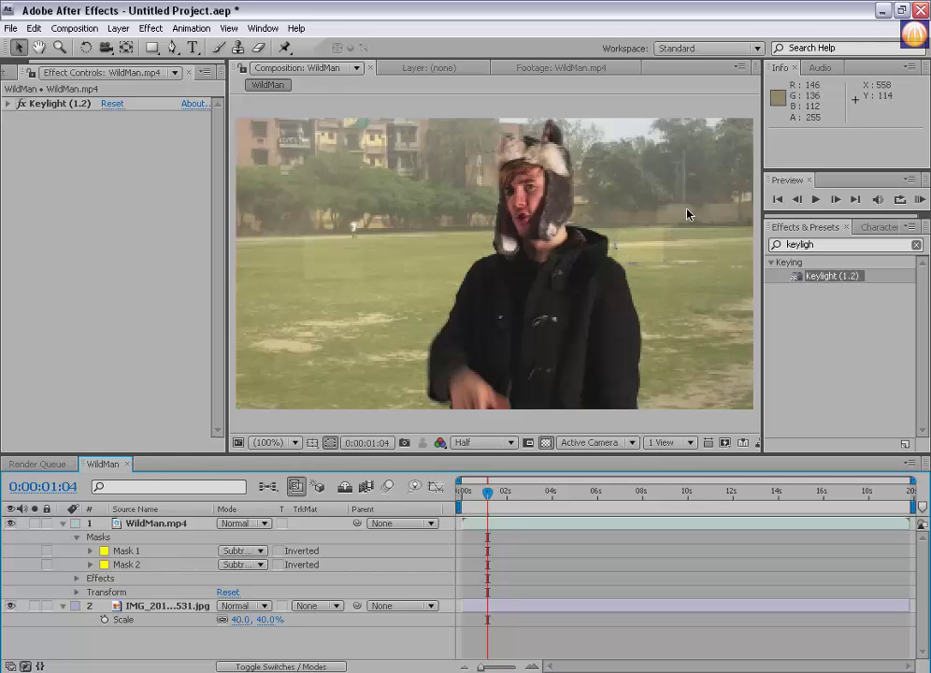
# Step: Zoom in and pan over the masks and coat to check edges, then refit the view
pyautogui.click(619, 254)
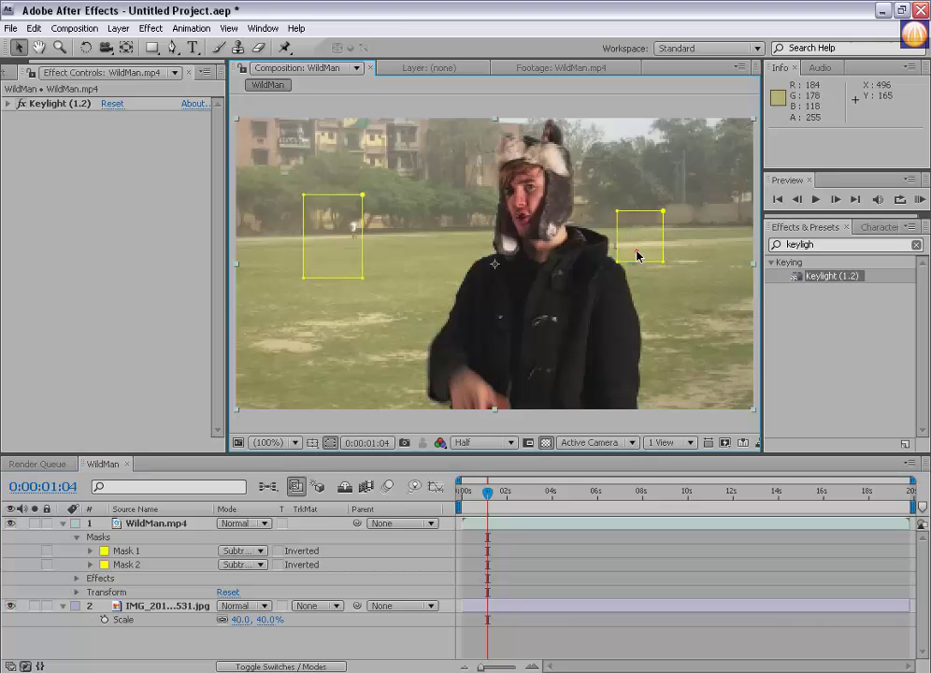
pyautogui.click(442, 322)
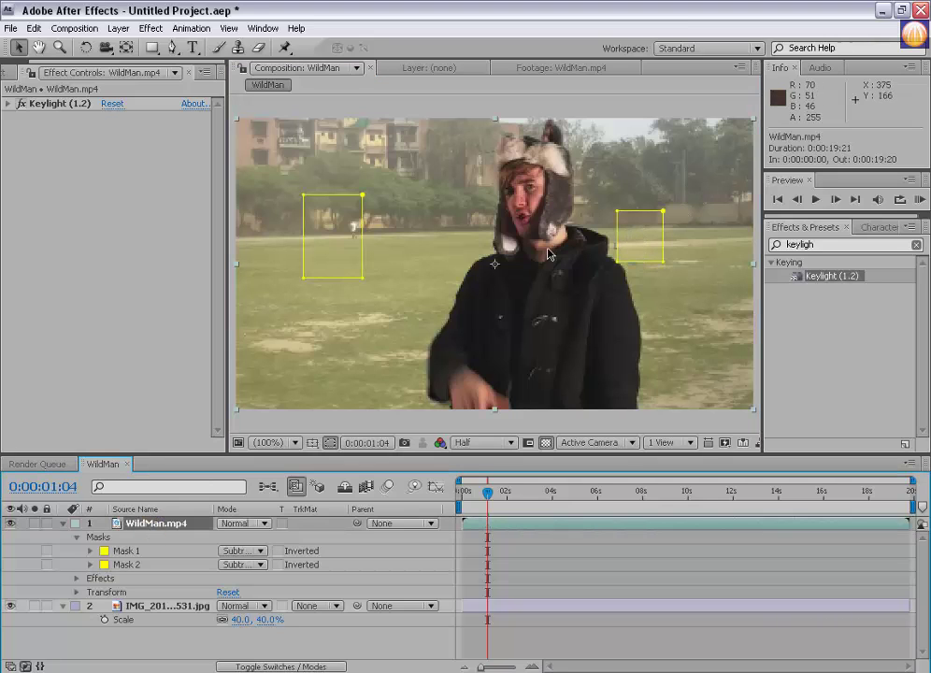
pyautogui.scroll(3, 426, 367)
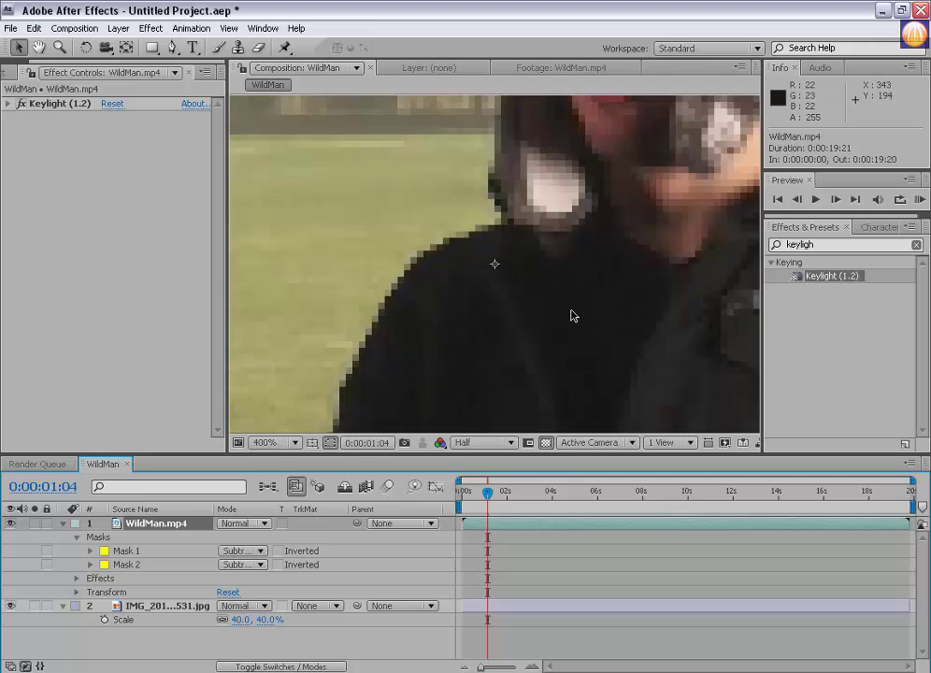
pyautogui.press('h')
pyautogui.moveTo(661, 285); pyautogui.dragTo(348, 317)
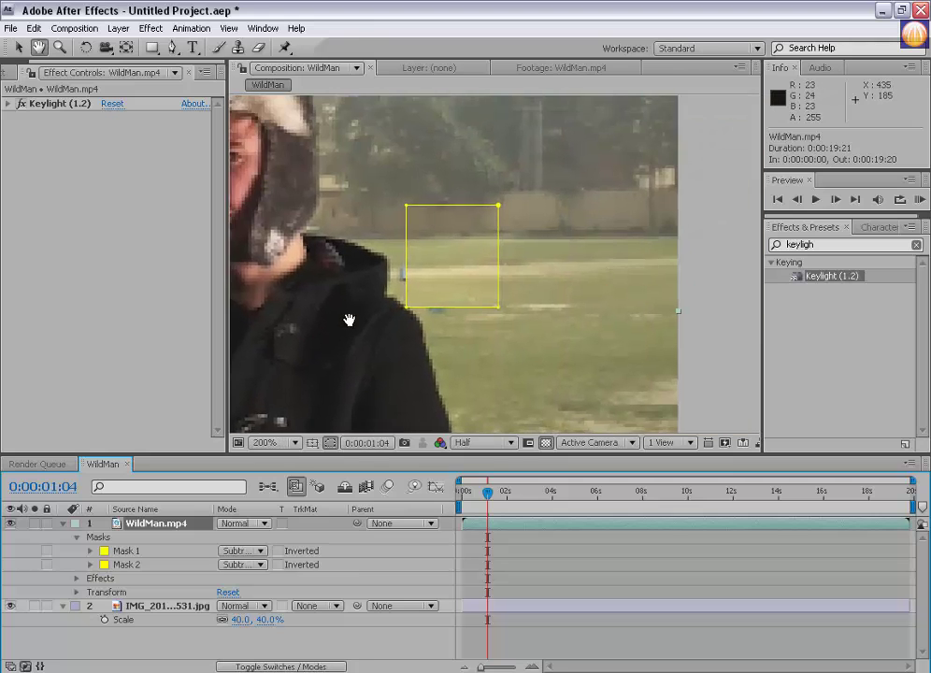
pyautogui.click(329, 442)
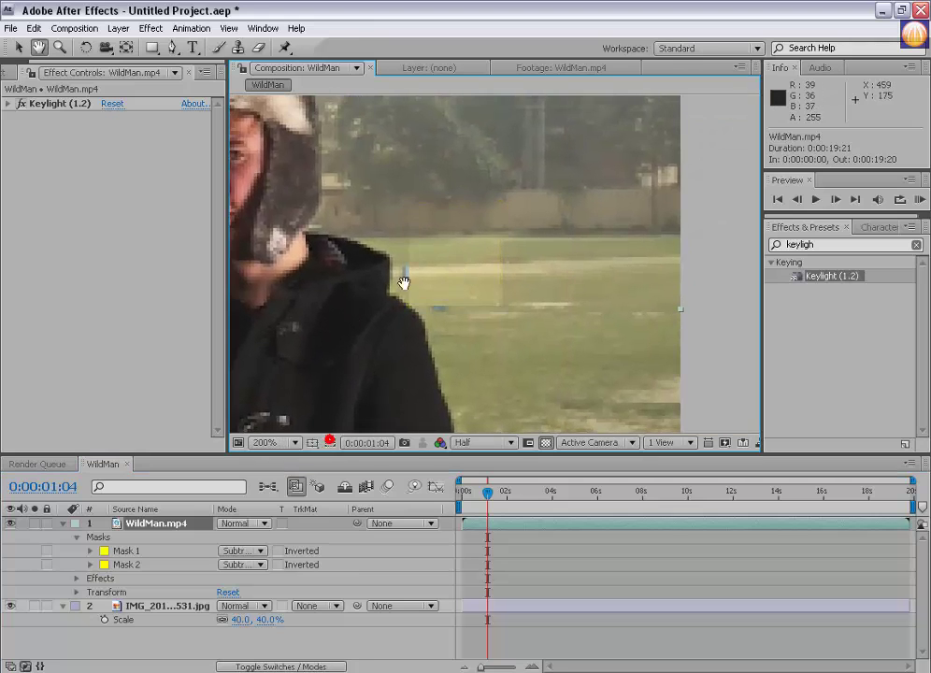
pyautogui.moveTo(365, 327); pyautogui.dragTo(466, 240)
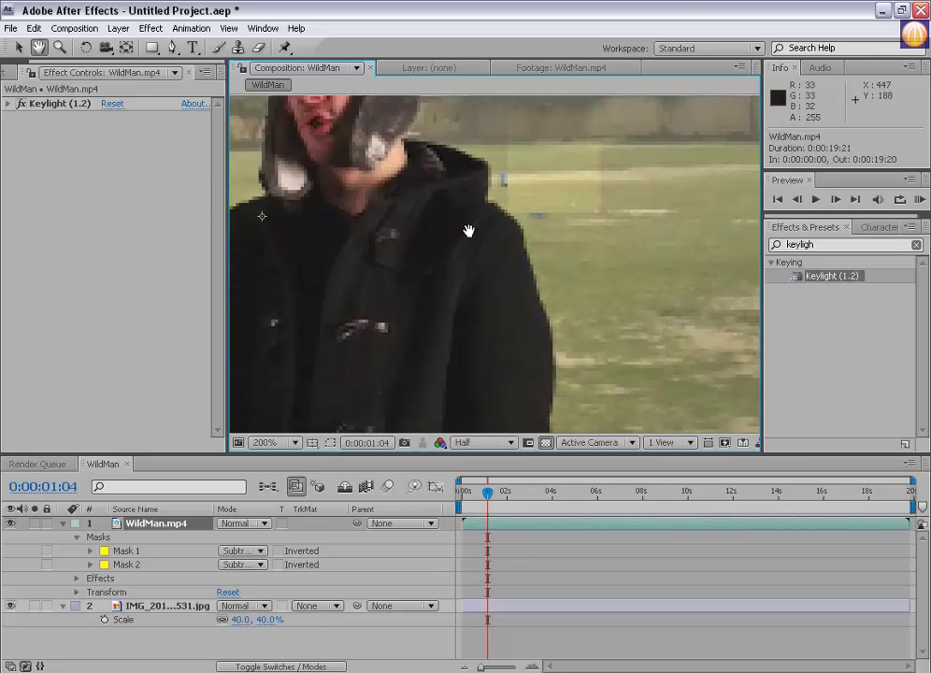
pyautogui.press(',')
pyautogui.click(272, 442)
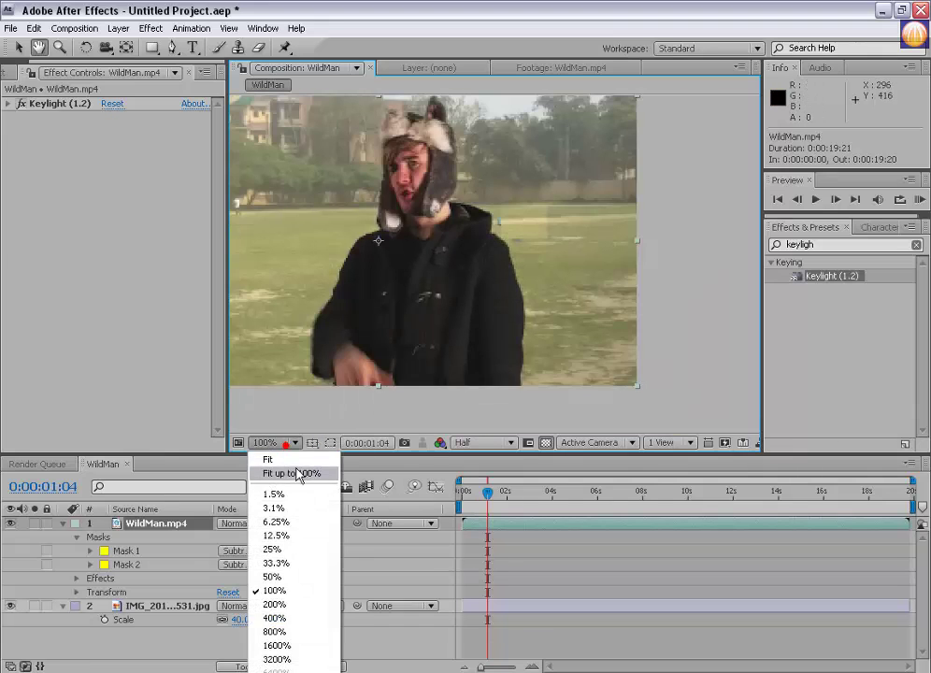
pyautogui.click(270, 472)
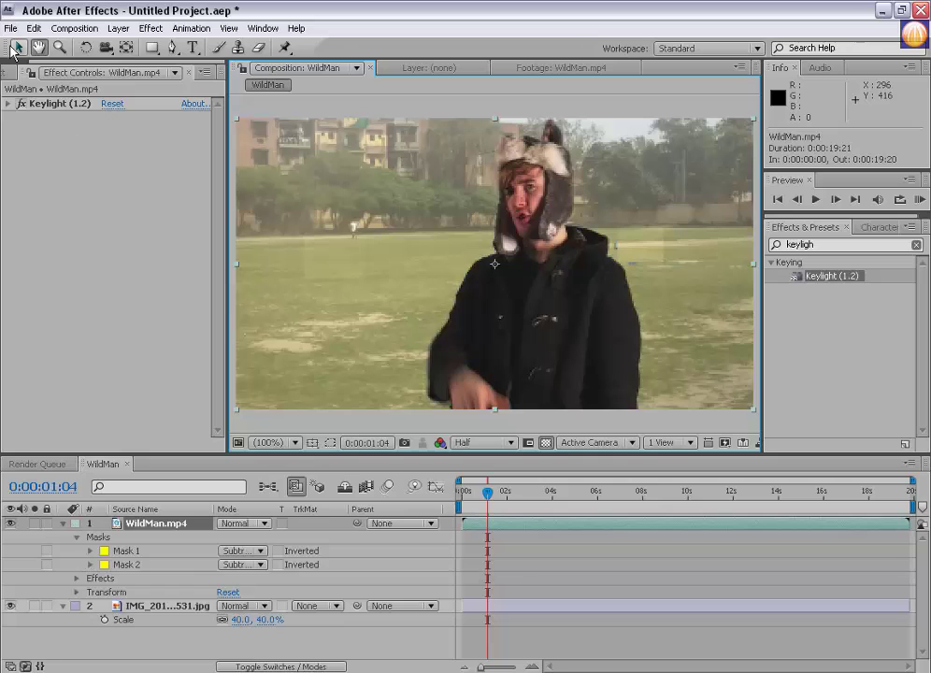
pyautogui.click(17, 45)
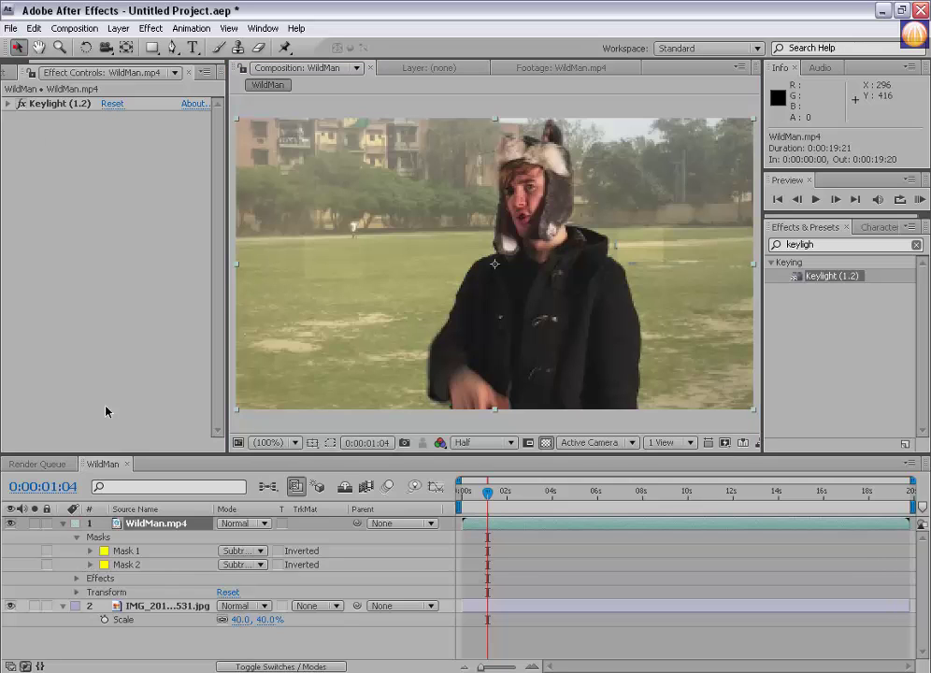
# Step: Set Mask 2's feather to 24 pixels and Mask 1's feather to 11 pixels
pyautogui.click(91, 565)
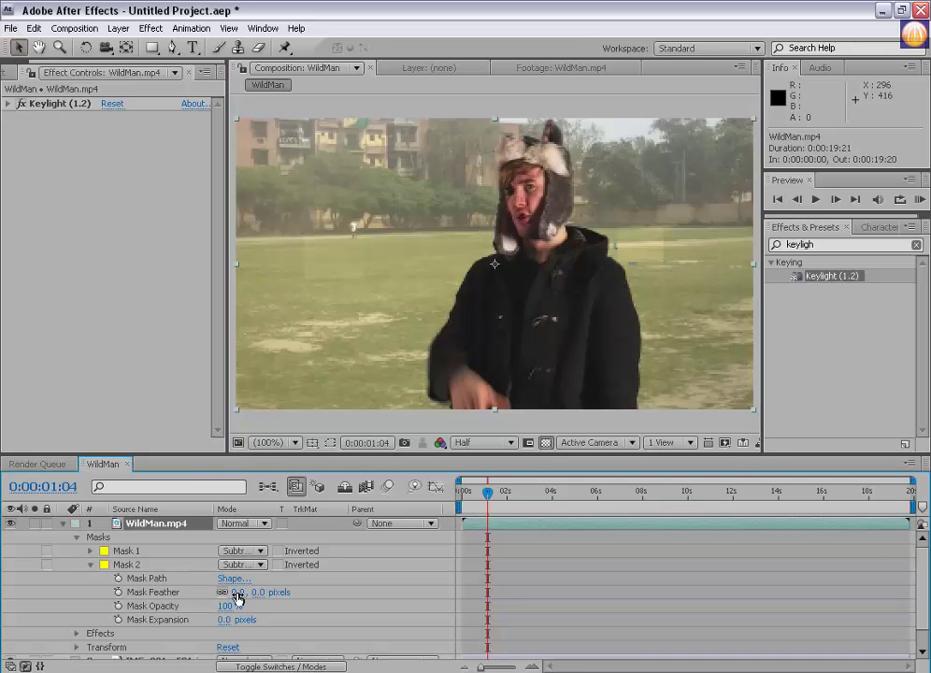
pyautogui.moveTo(234, 593); pyautogui.dragTo(246, 593)
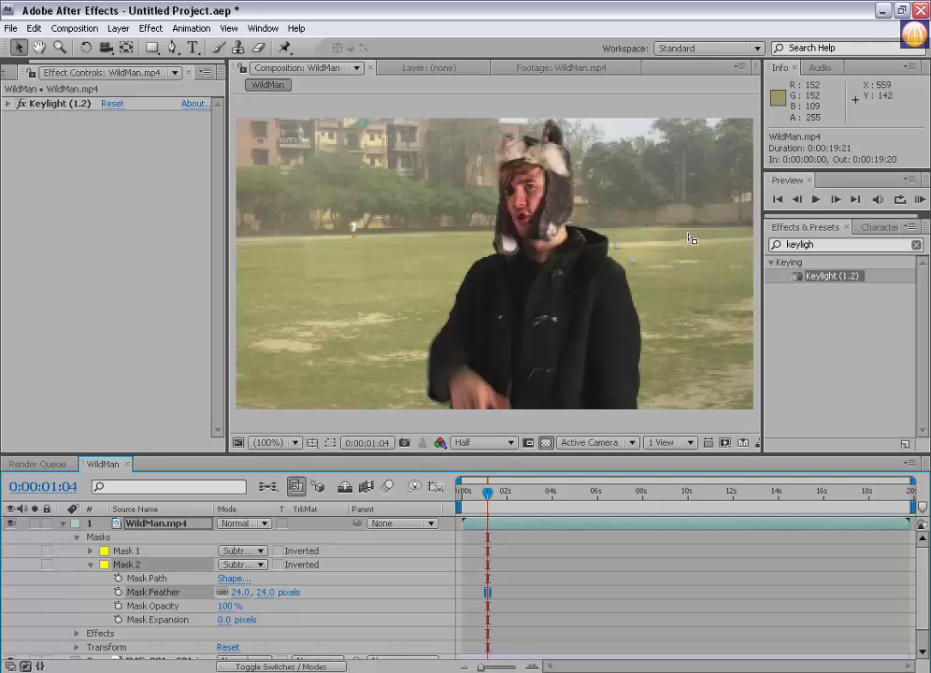
pyautogui.scroll(1, 692, 240)
pyautogui.scroll(-1, 710, 234)
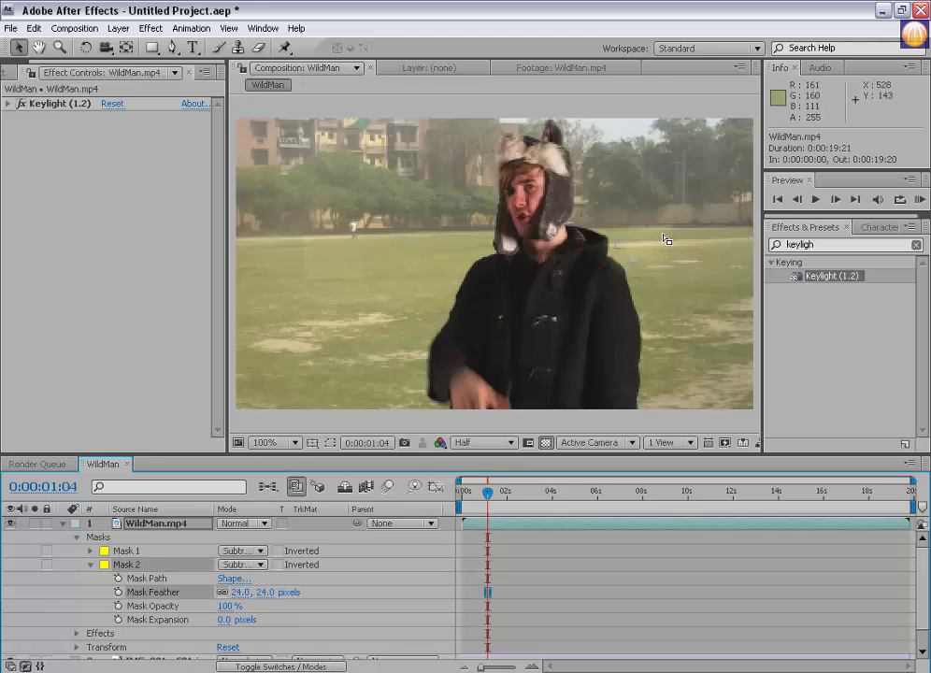
pyautogui.click(90, 551)
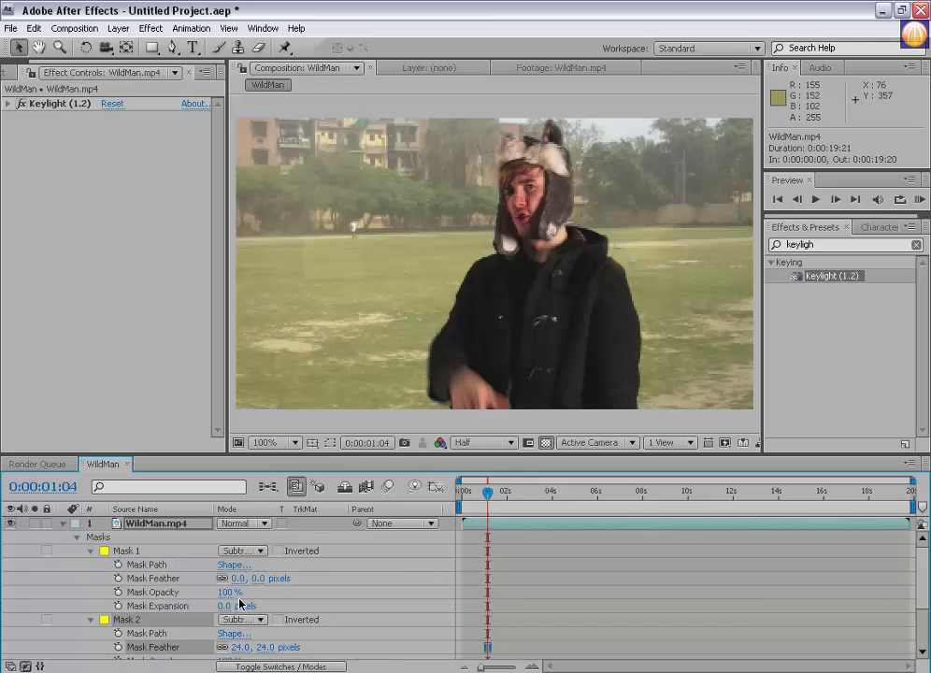
pyautogui.moveTo(253, 582); pyautogui.dragTo(274, 579)
pyautogui.click(62, 523)
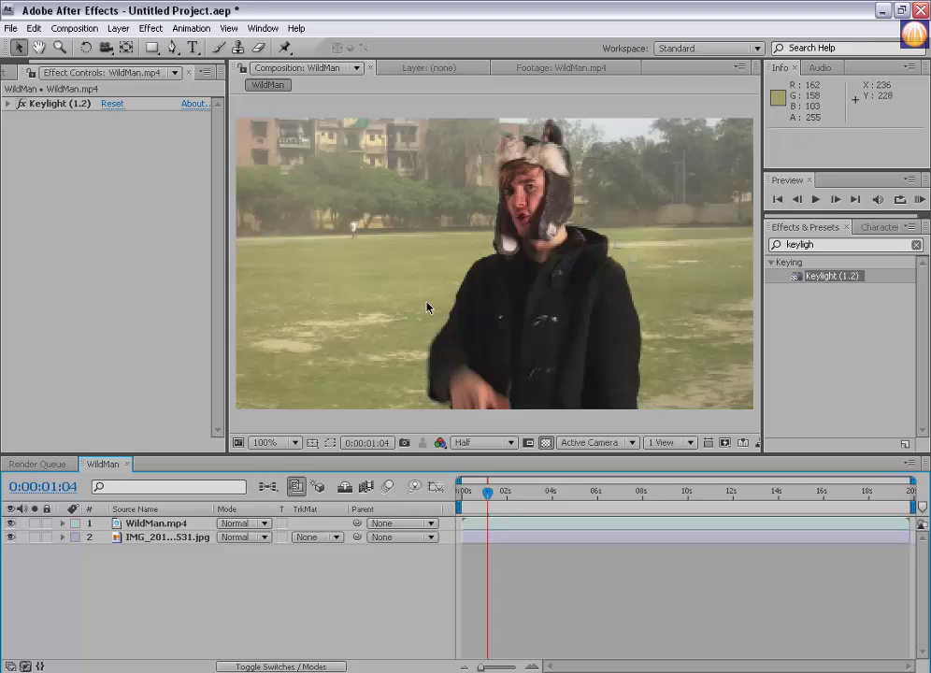
# Step: Step back one frame to 0:00:00:21 and expand the Keylight settings
pyautogui.scroll(-2, 439, 266)
pyautogui.scroll(2, 438, 267)
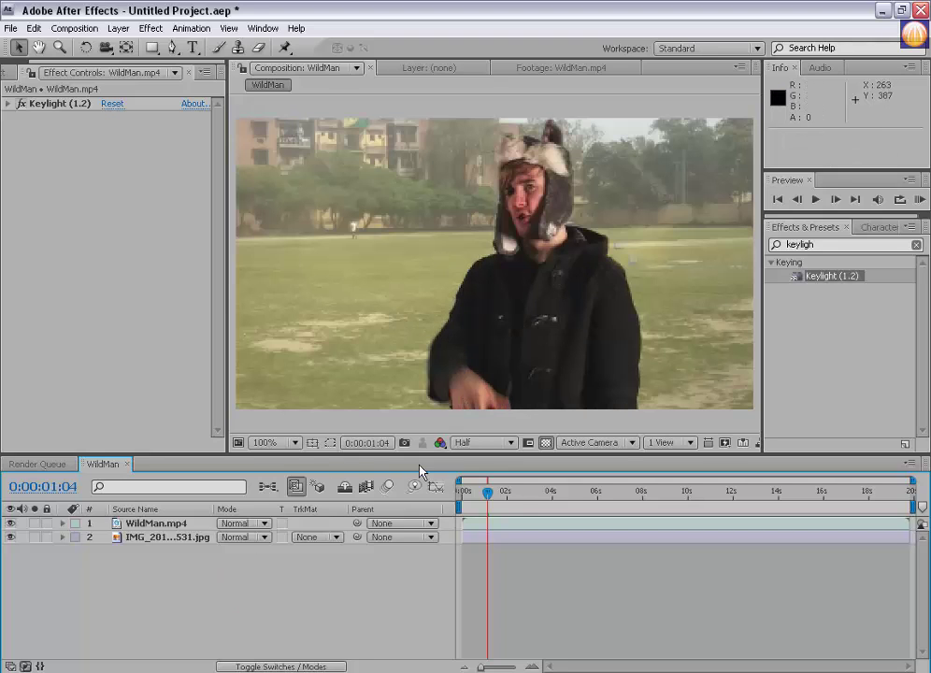
pyautogui.press('pageup')
pyautogui.press('pageup')
pyautogui.press('pageup')
pyautogui.press('pageup')
pyautogui.press('pageup')
pyautogui.press('pageup')
pyautogui.press('pageup')
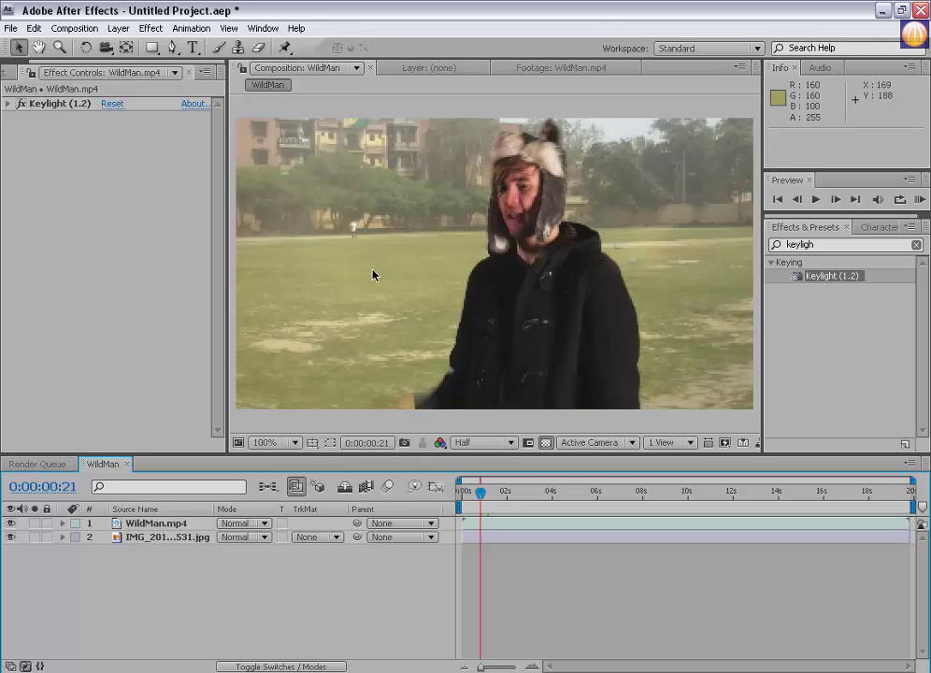
pyautogui.click(58, 103)
pyautogui.click(10, 104)
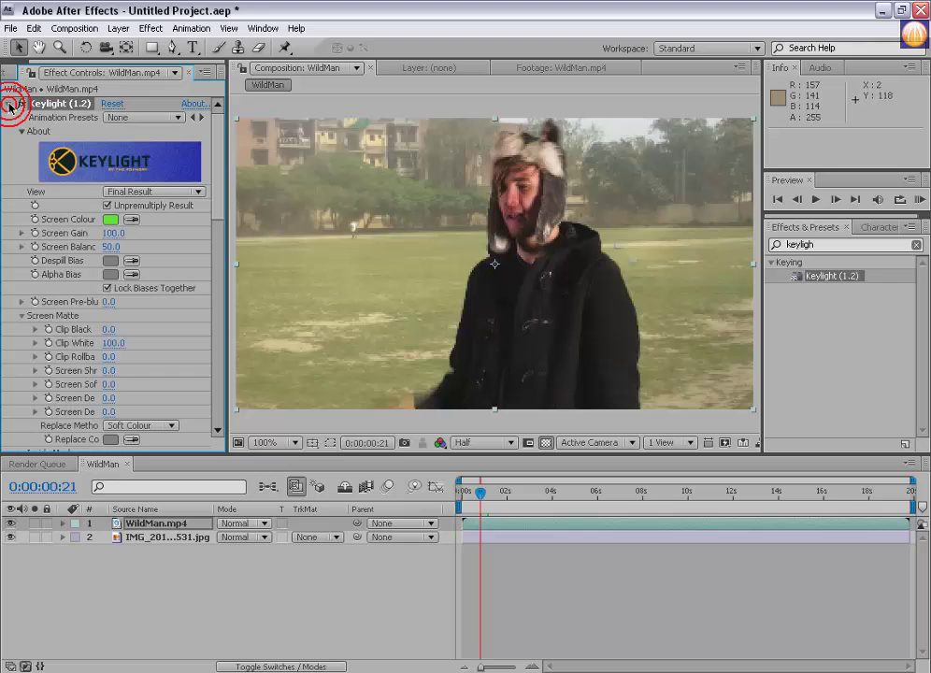
# Step: Switch Keylight's View to Screen Matte and raise Clip Black to 10
pyautogui.click(155, 191)
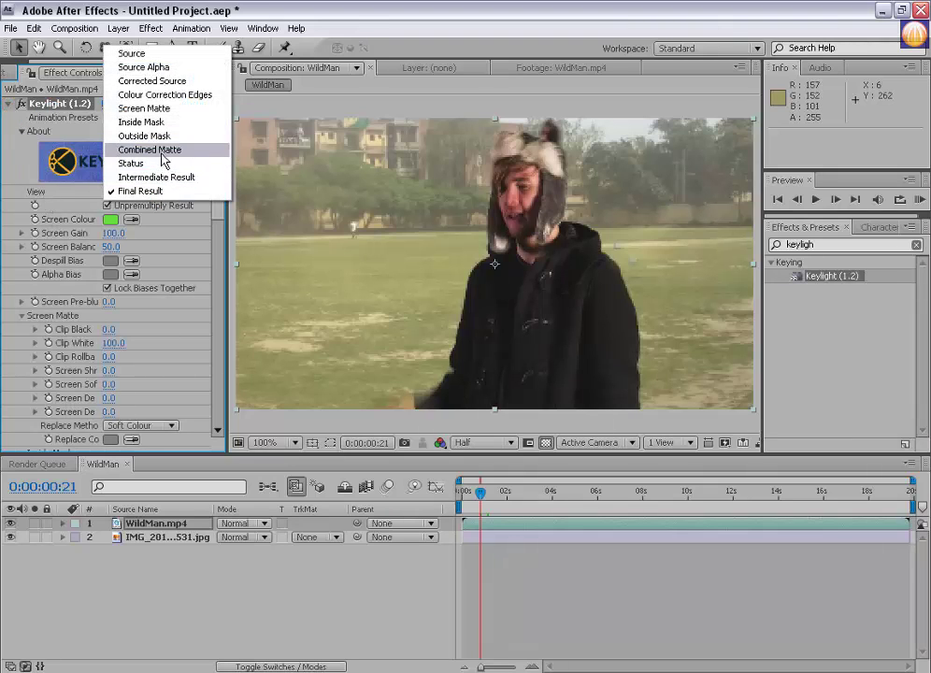
pyautogui.click(167, 109)
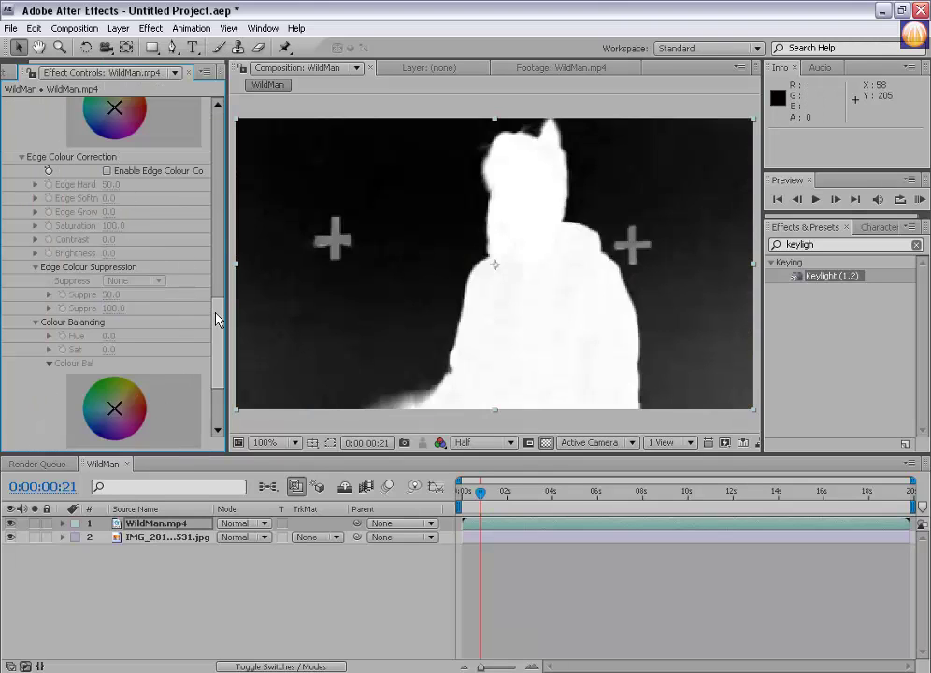
pyautogui.moveTo(216, 318); pyautogui.dragTo(216, 283)
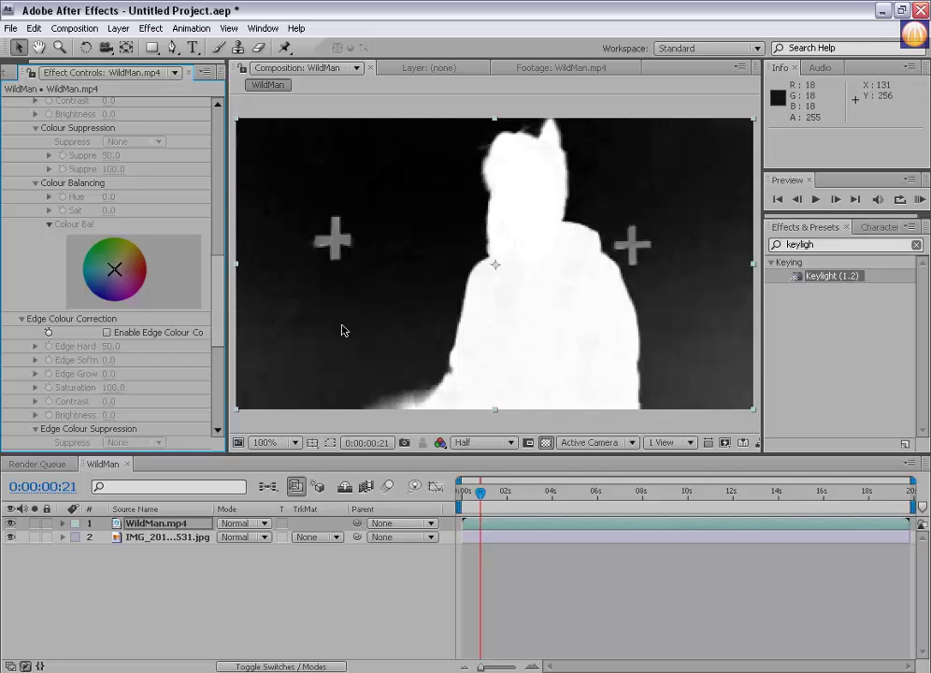
pyautogui.scroll(10, 210, 299)
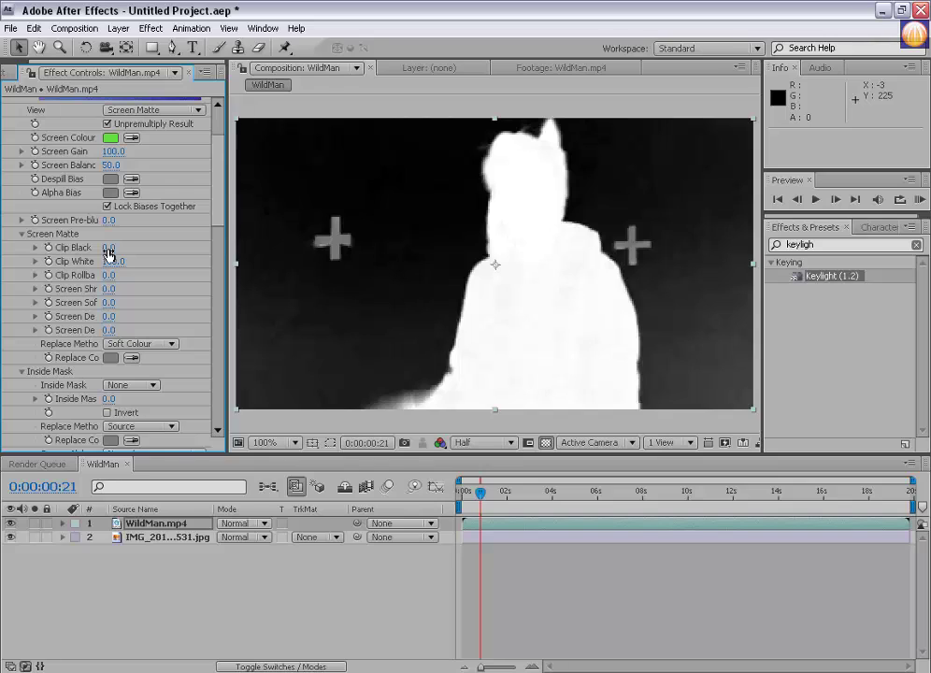
pyautogui.moveTo(108, 250); pyautogui.dragTo(124, 248)
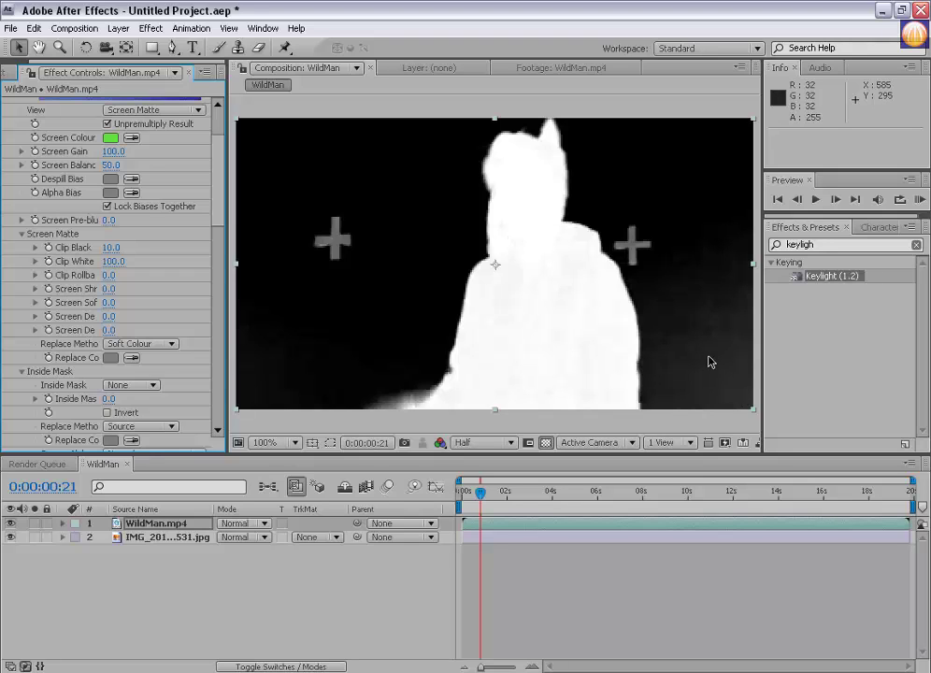
# Step: Set Keylight's View back to Final Result, collapse the effect and deselect the layer
pyautogui.scroll(3, 168, 172)
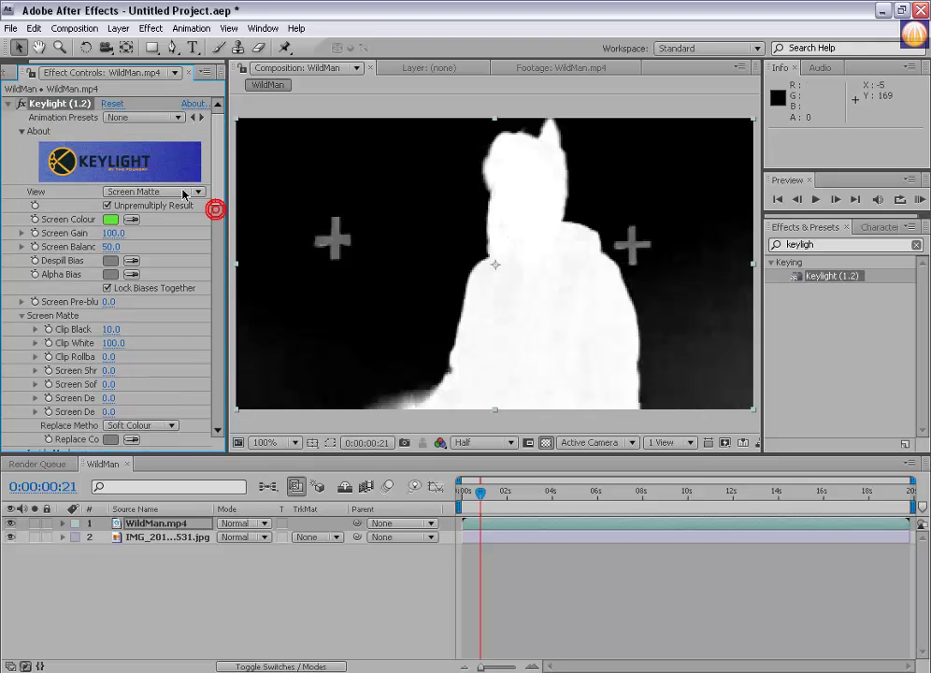
pyautogui.click(182, 192)
pyautogui.click(185, 273)
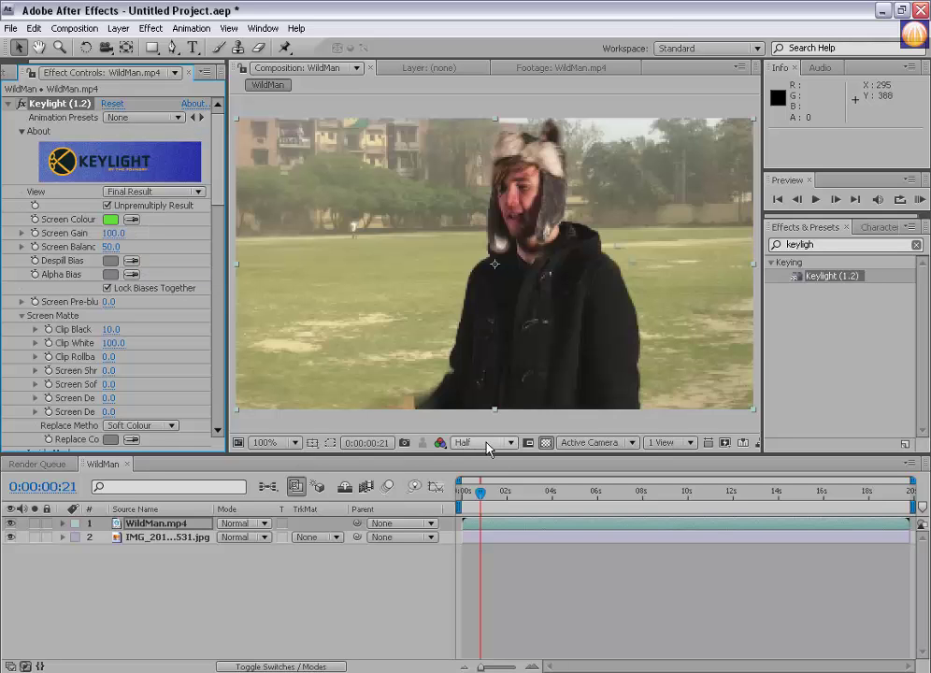
pyautogui.click(9, 103)
pyautogui.click(245, 573)
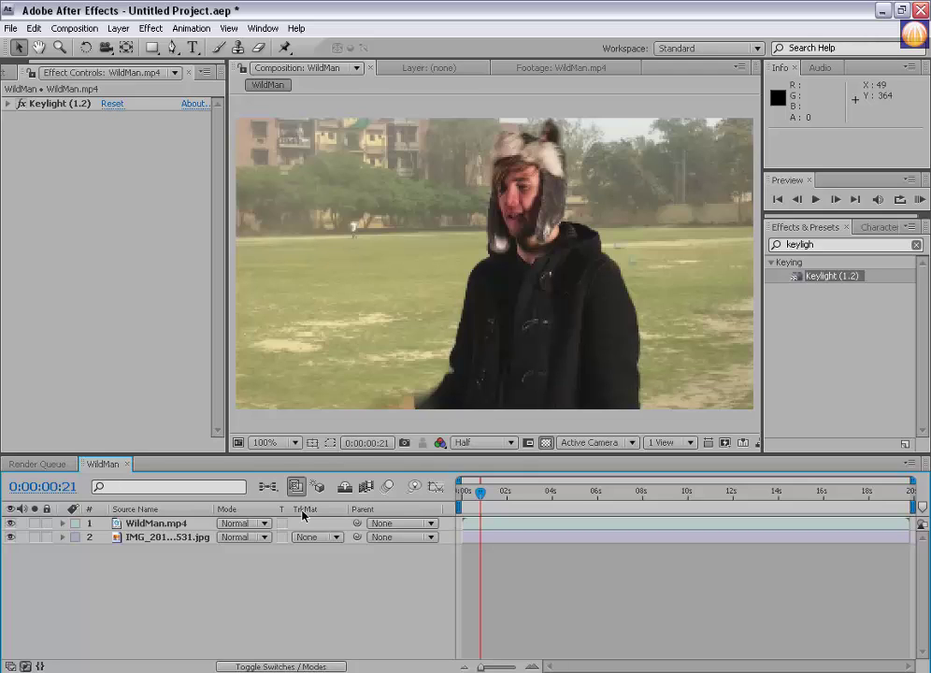
# Step: Rename the IMG jpg field-photo layer to 'Background' and toggle the Switches / Modes columns
pyautogui.click(168, 538)
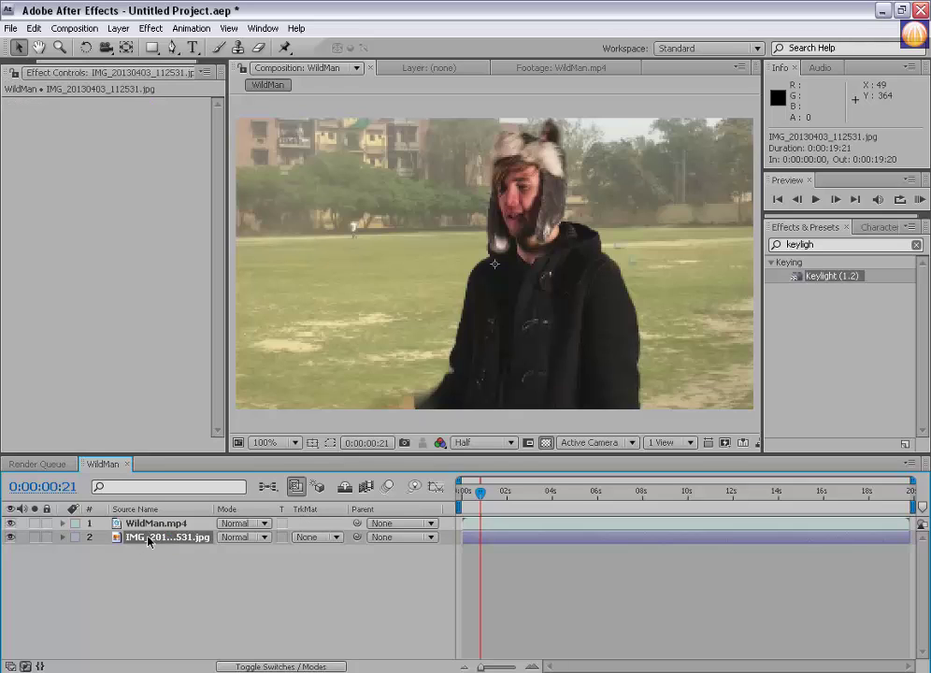
pyautogui.press('Return')
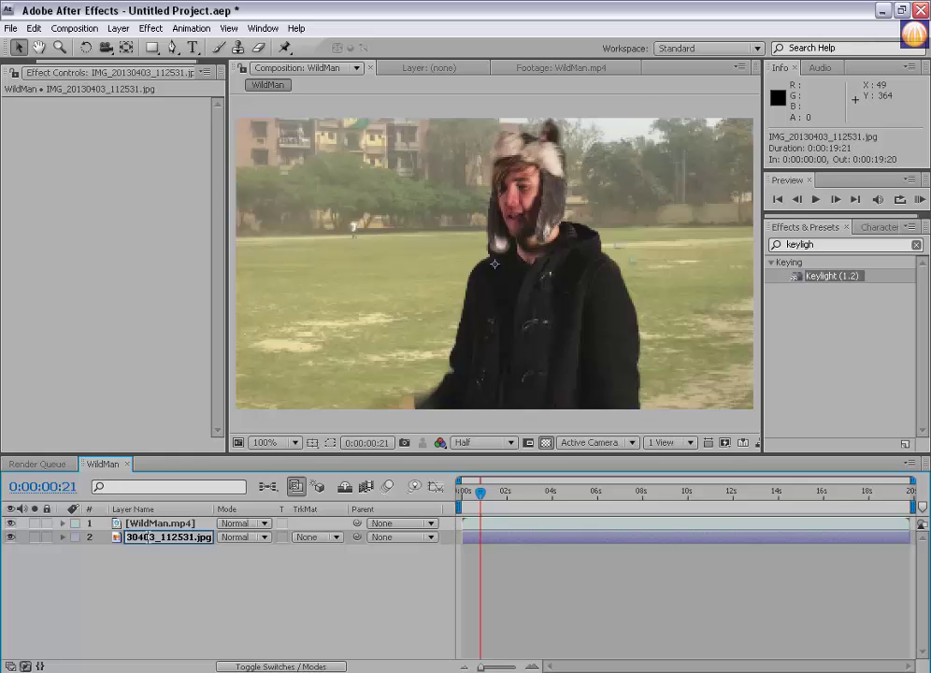
pyautogui.write('Background')
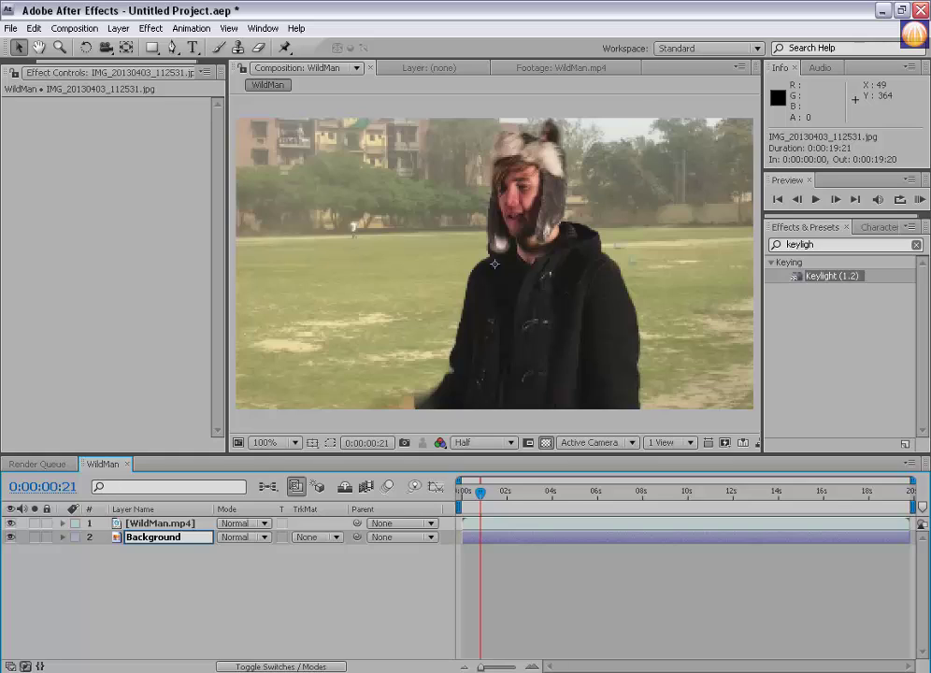
pyautogui.press('Return')
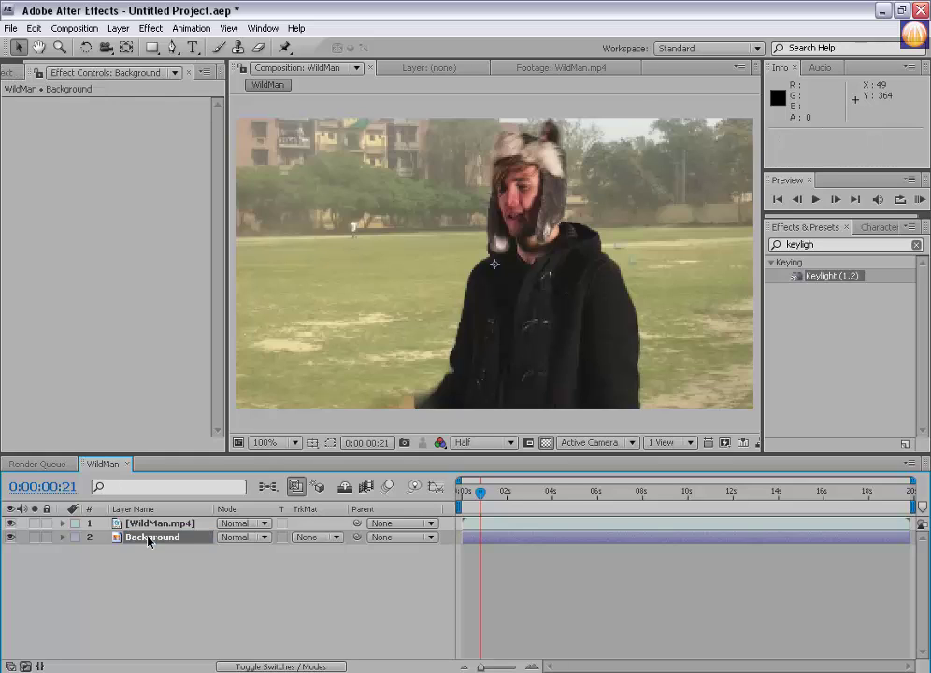
pyautogui.press('Return')
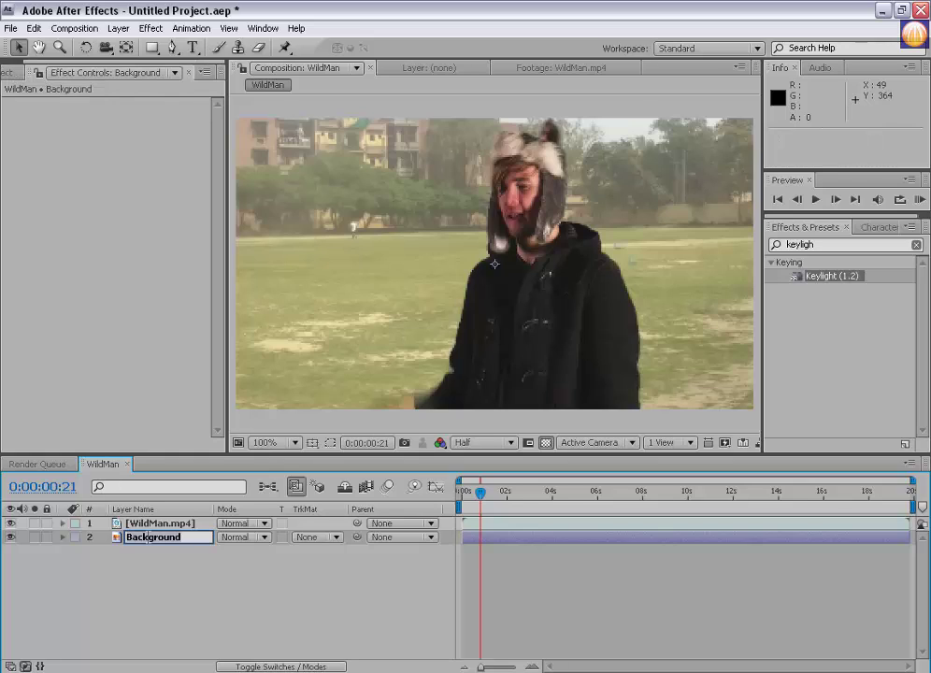
pyautogui.press('Return')
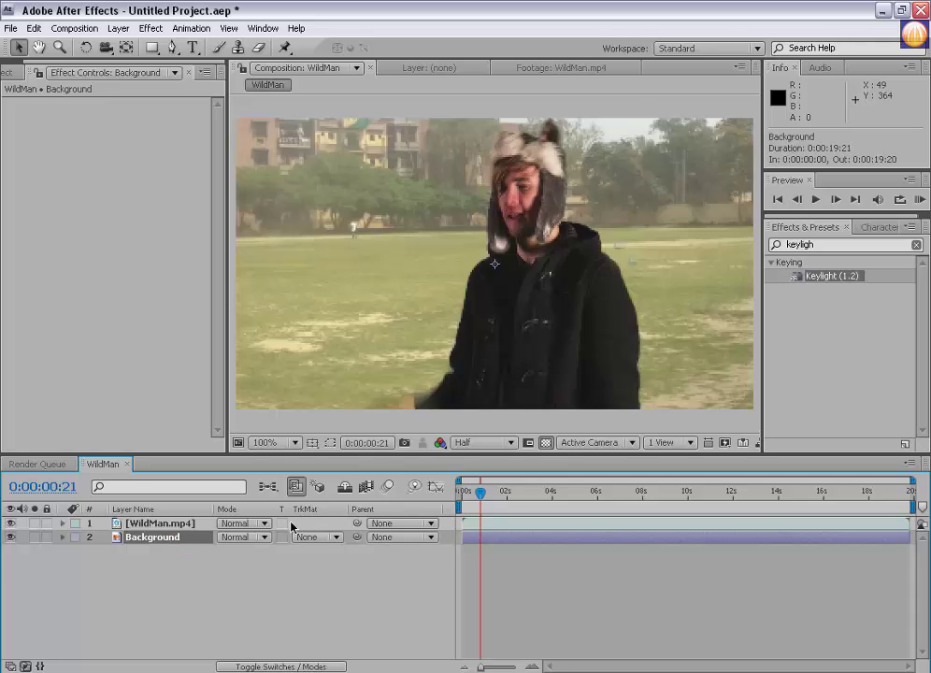
pyautogui.press('F4')
pyautogui.press('F4')
pyautogui.press('F4')
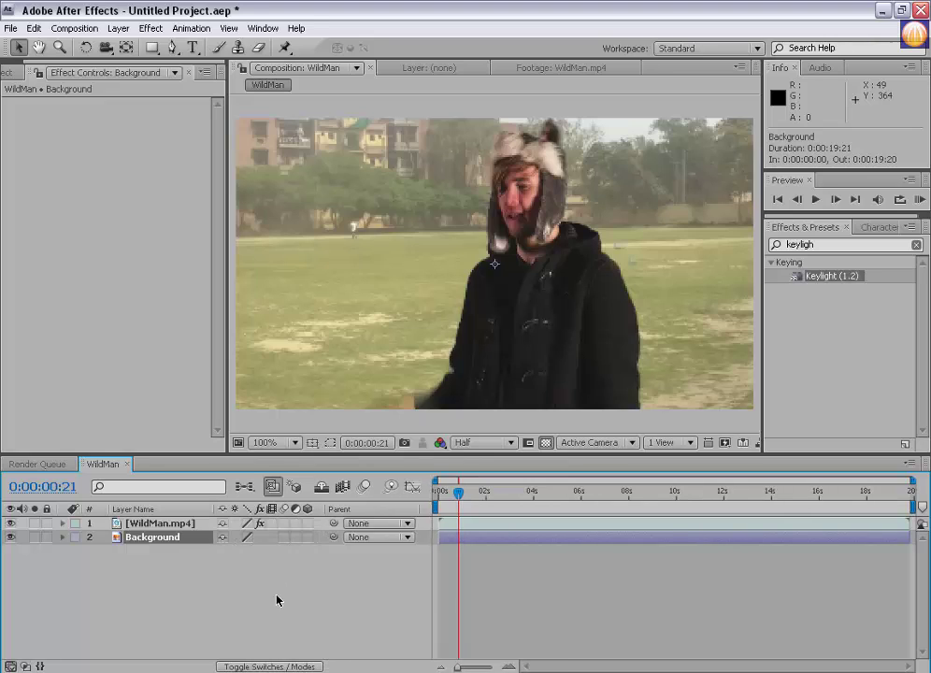
# Step: Set Background's track matte to WildMan.mp4's Alpha Matte and turn the transparency grid off
pyautogui.click(266, 663)
pyautogui.click(268, 664)
pyautogui.click(269, 661)
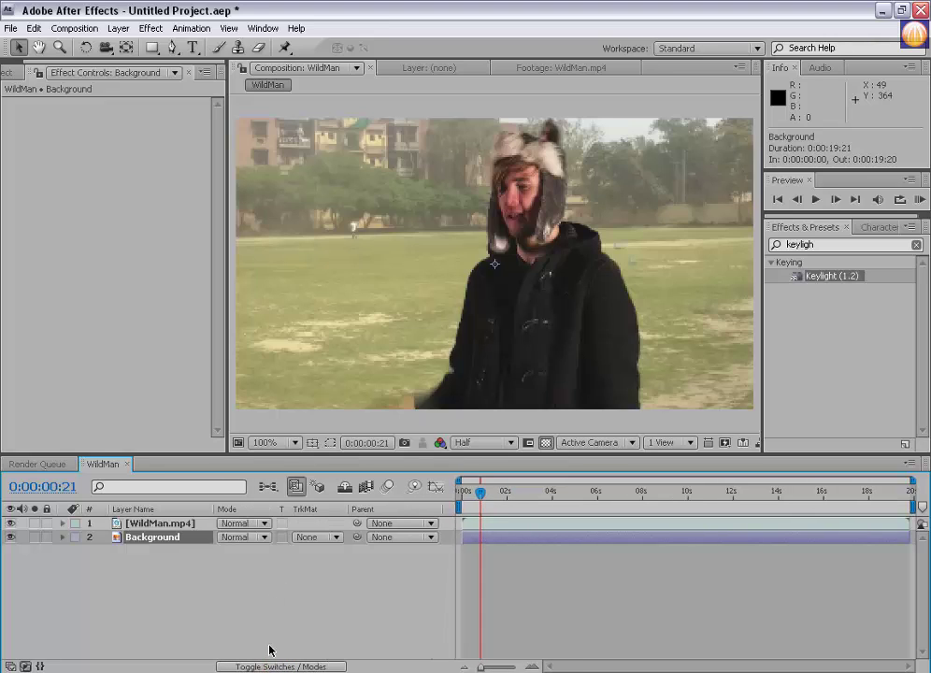
pyautogui.click(301, 540)
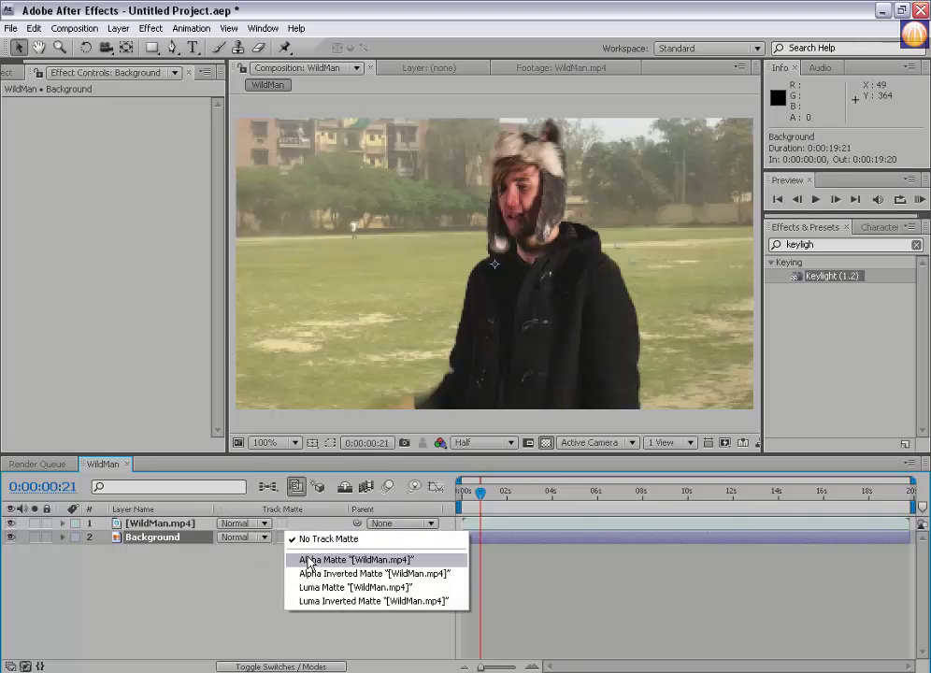
pyautogui.click(309, 560)
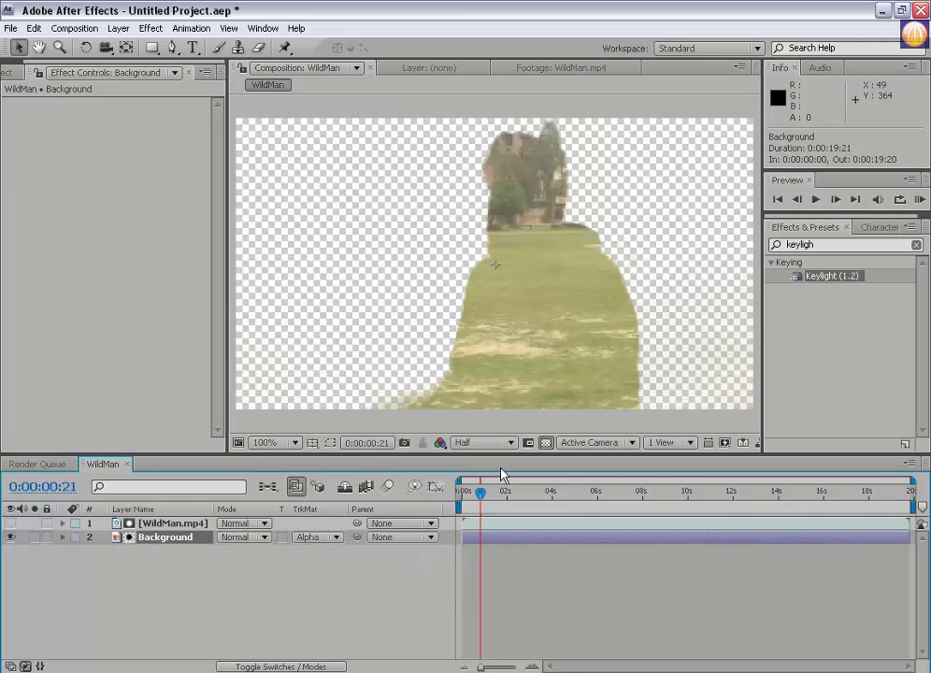
pyautogui.click(546, 443)
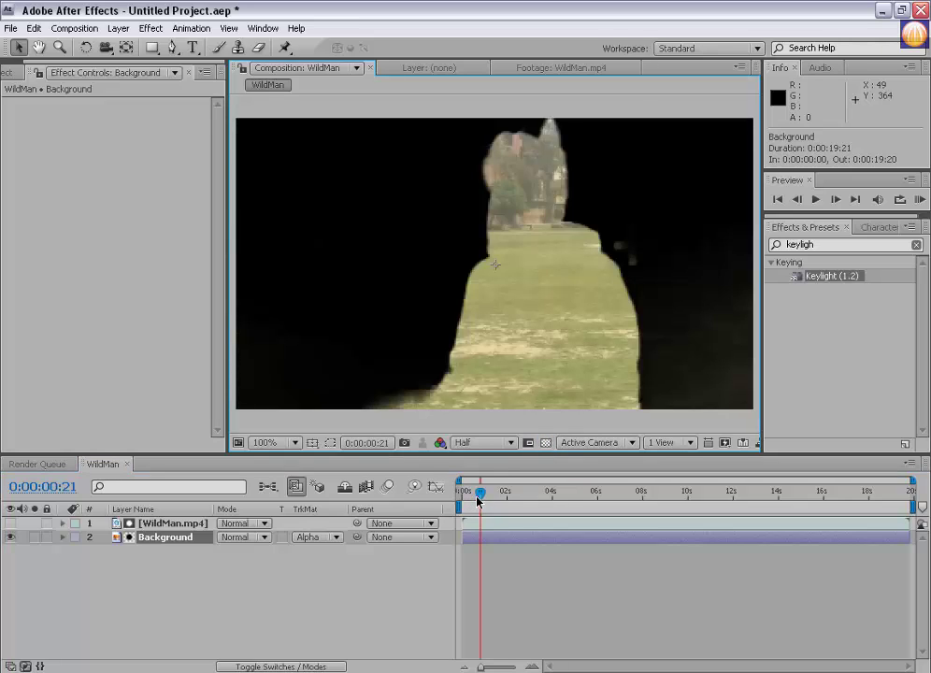
# Step: At 0:00:02:14, switch Background's track matte to Alpha Inverted Matte
pyautogui.moveTo(477, 502); pyautogui.dragTo(520, 495)
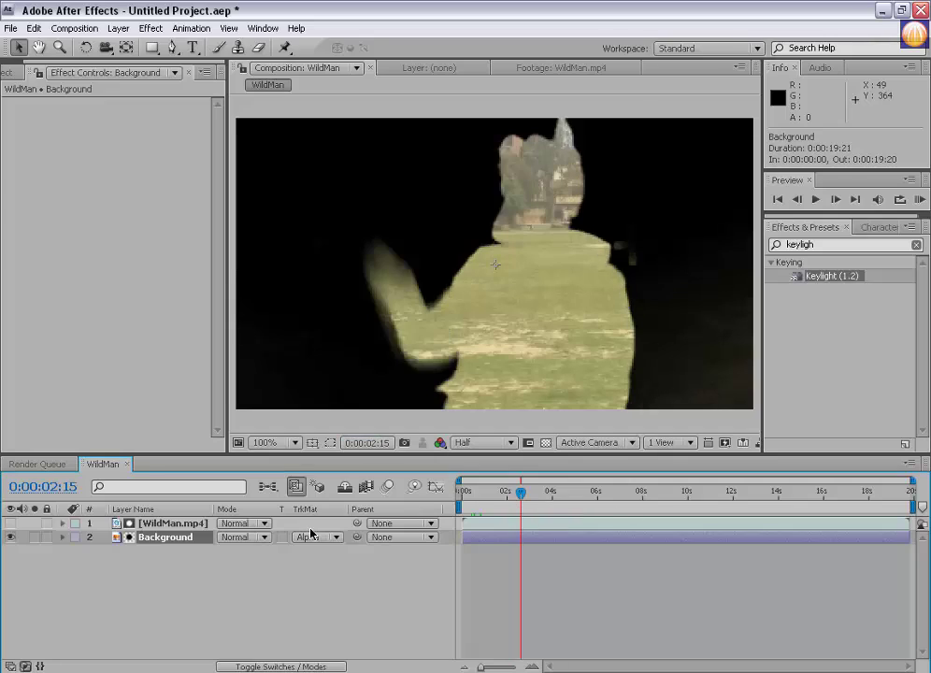
pyautogui.click(165, 525)
pyautogui.click(154, 539)
pyautogui.moveTo(520, 501); pyautogui.dragTo(516, 502)
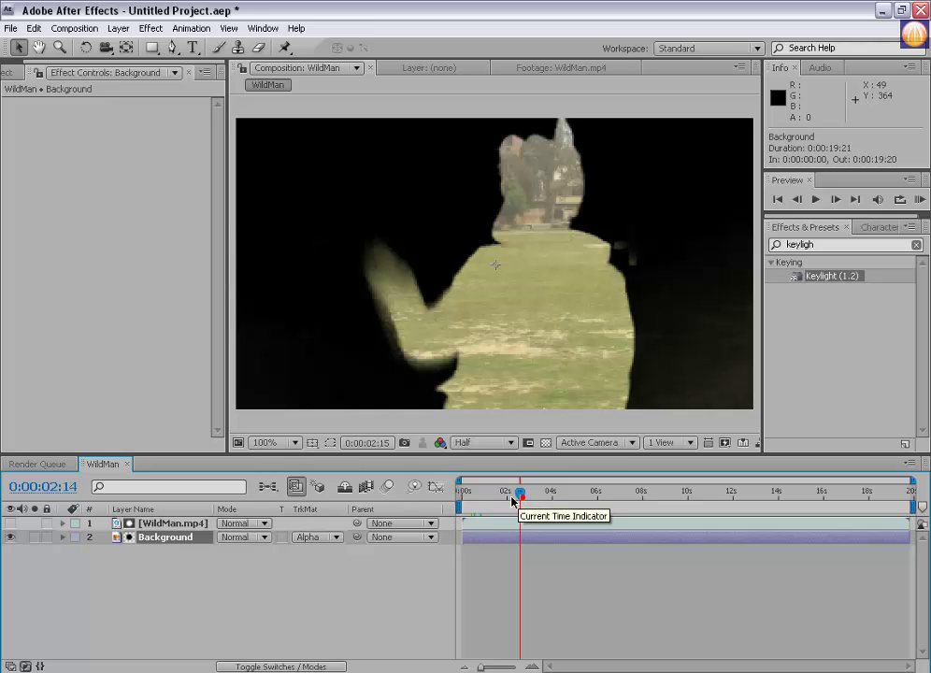
pyautogui.click(301, 536)
pyautogui.click(311, 550)
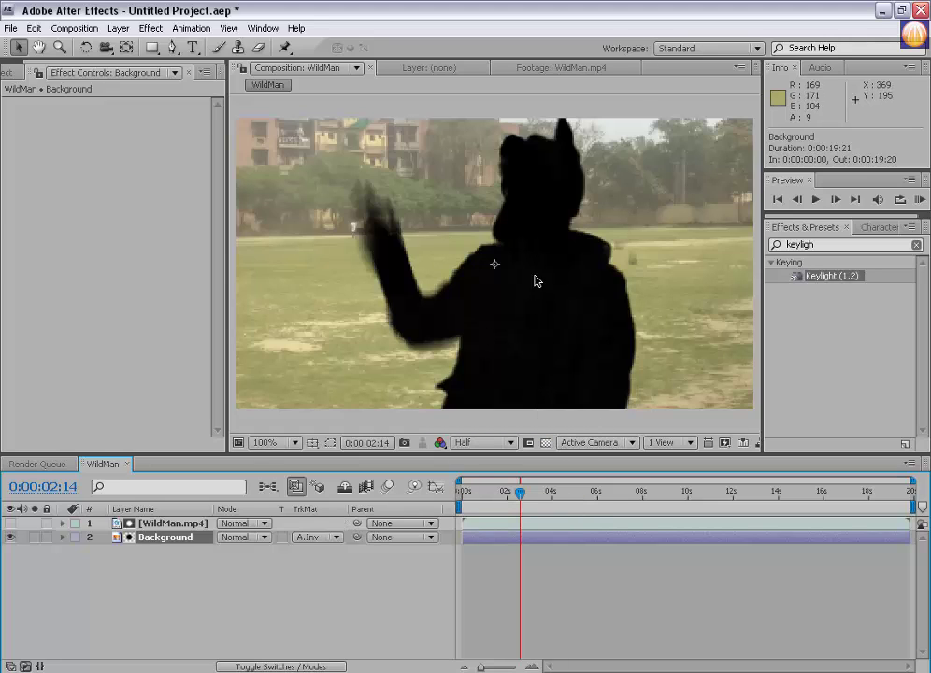
# Step: Toggle the transparency grid on and off, then try Luma Matte on Background
pyautogui.click(546, 443)
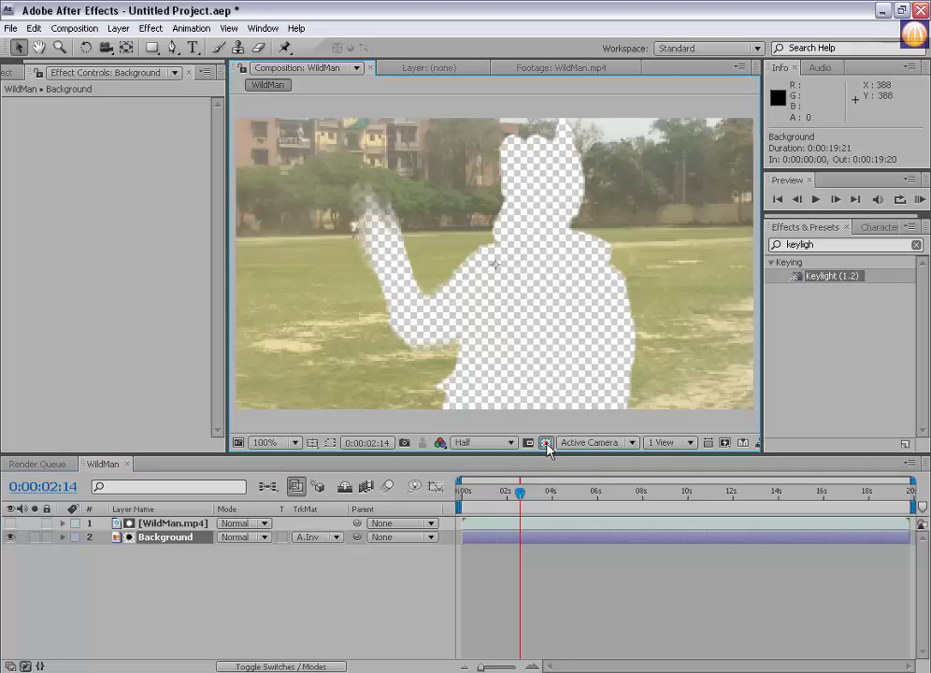
pyautogui.click(546, 443)
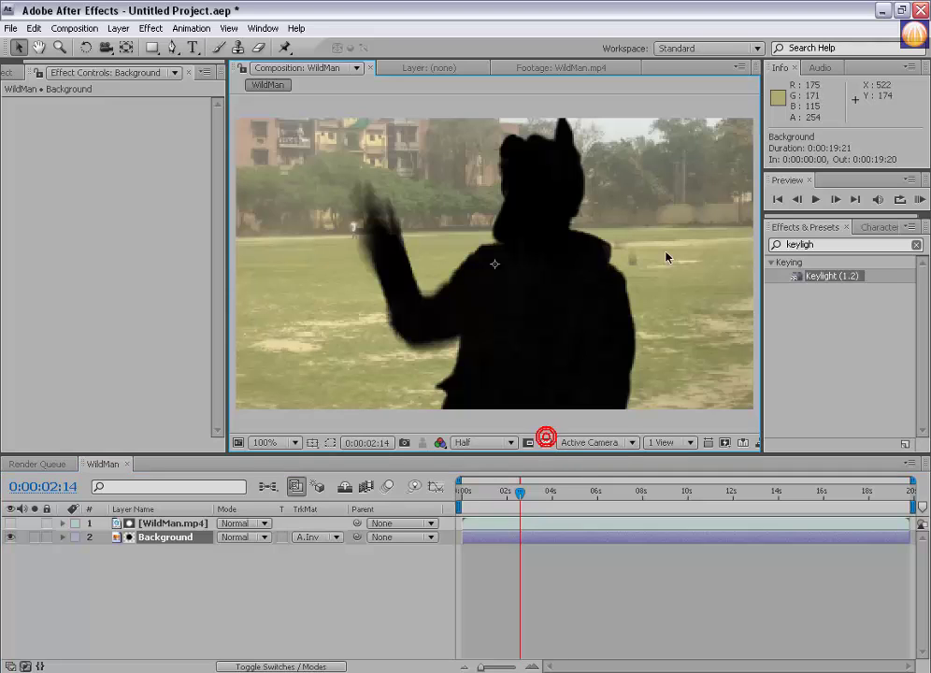
pyautogui.click(687, 239)
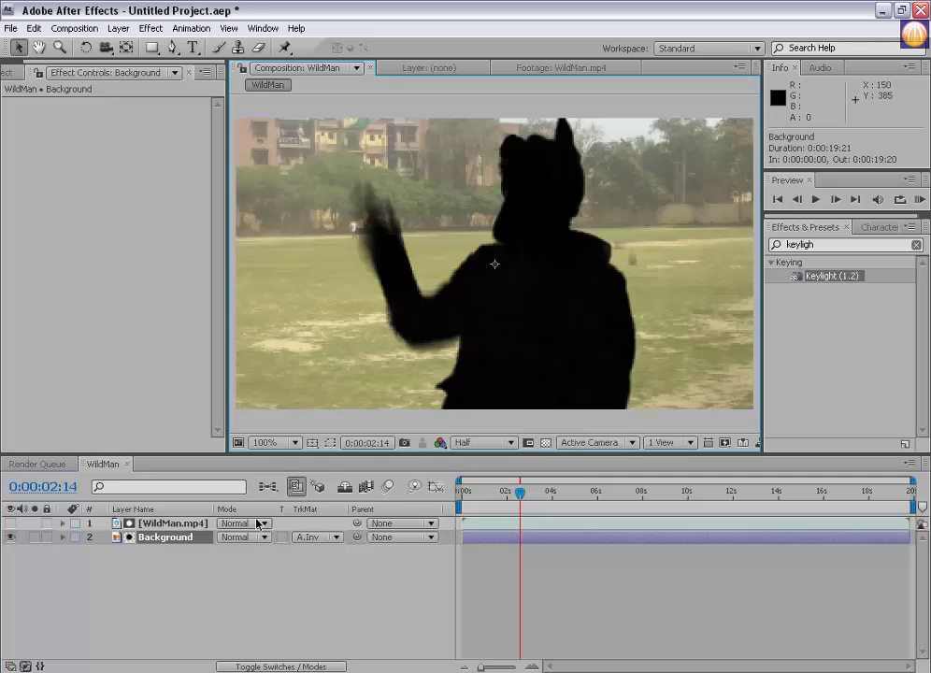
pyautogui.click(302, 537)
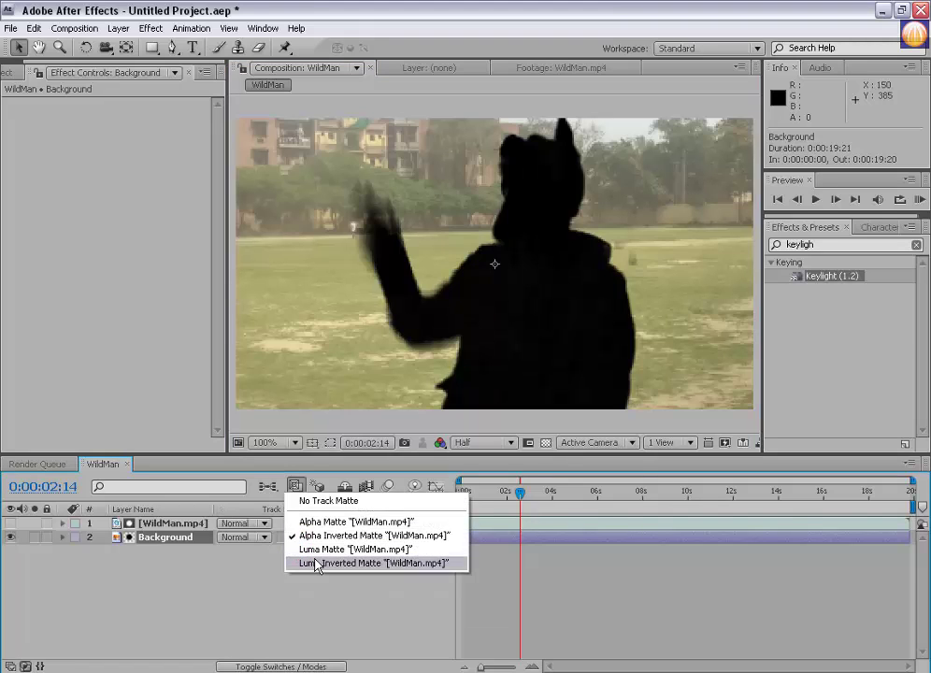
pyautogui.click(316, 552)
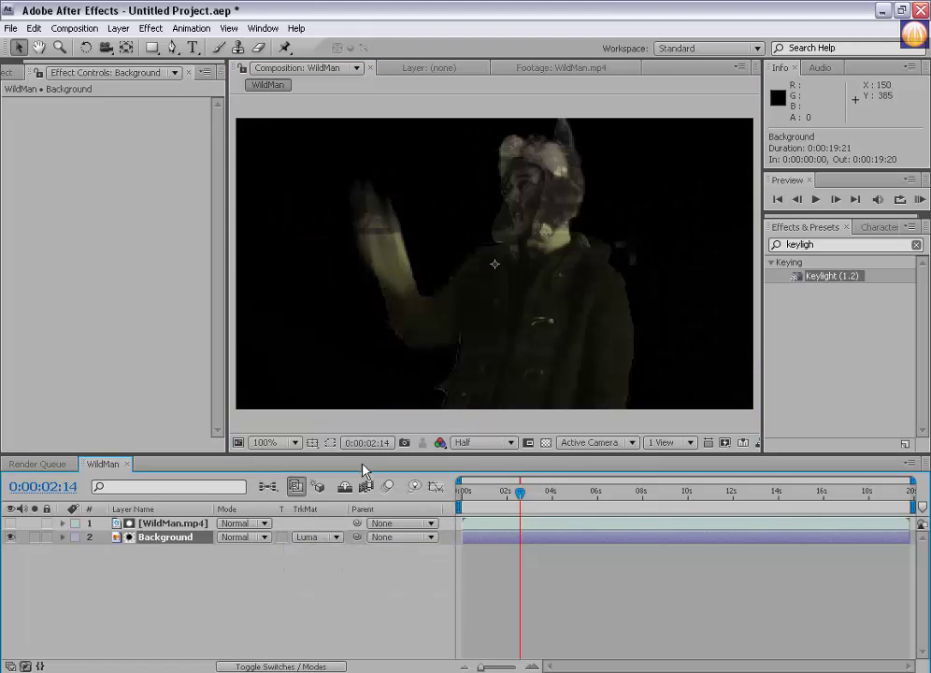
# Step: Set Background to No Track Matte and move the playhead back near one second
pyautogui.click(308, 541)
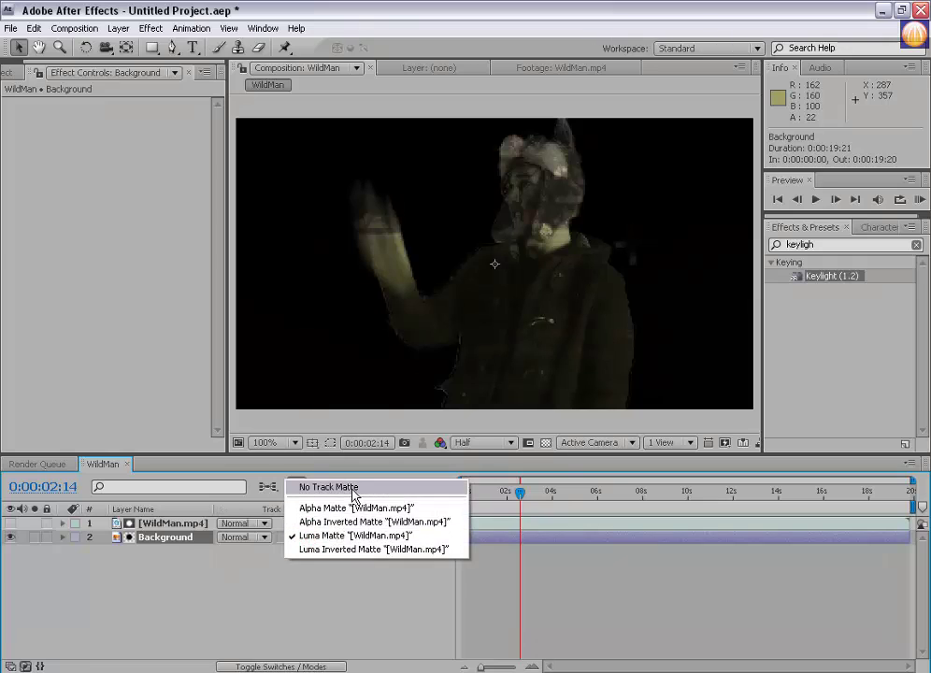
pyautogui.click(292, 490)
pyautogui.moveTo(519, 498); pyautogui.dragTo(493, 501)
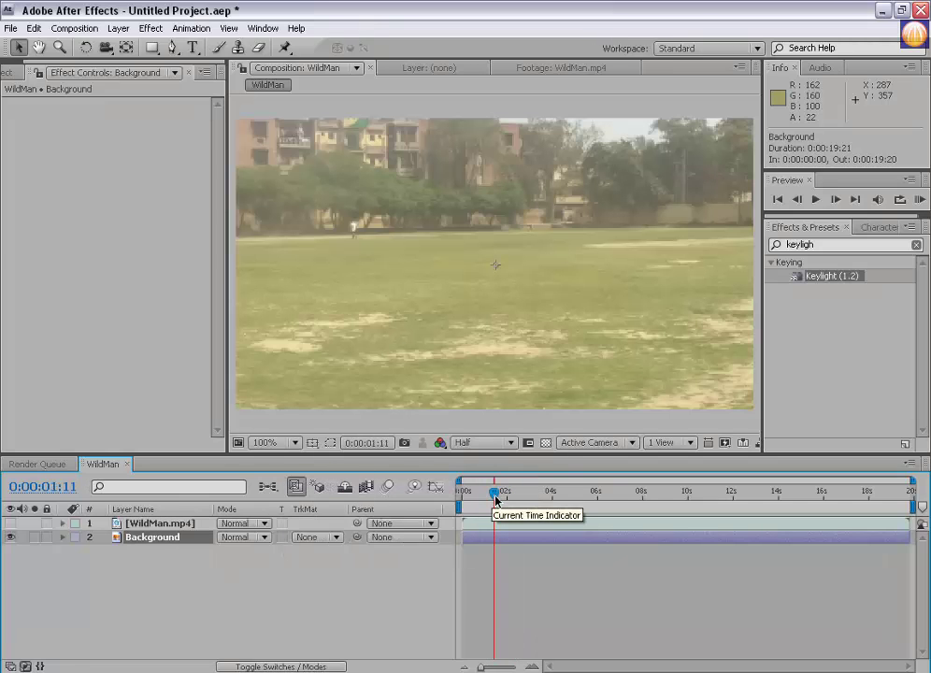